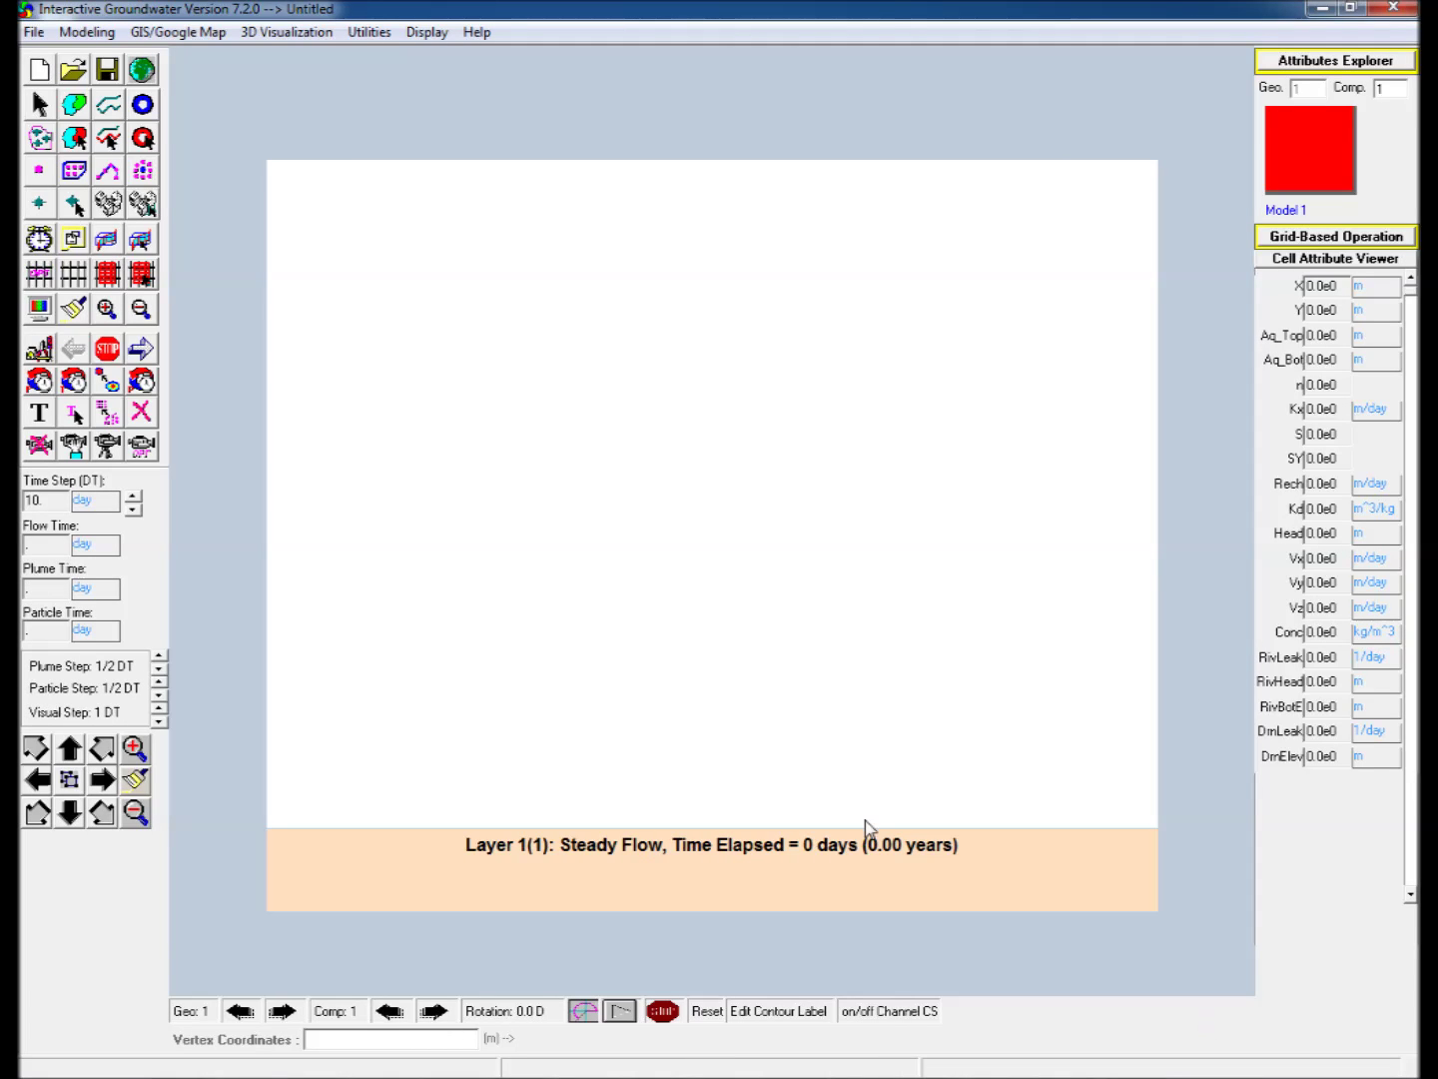
# Draw a rectangular zone covering the whole model domain and assign it a constant conductivity of 10 m/day
pyautogui.click(76, 106)
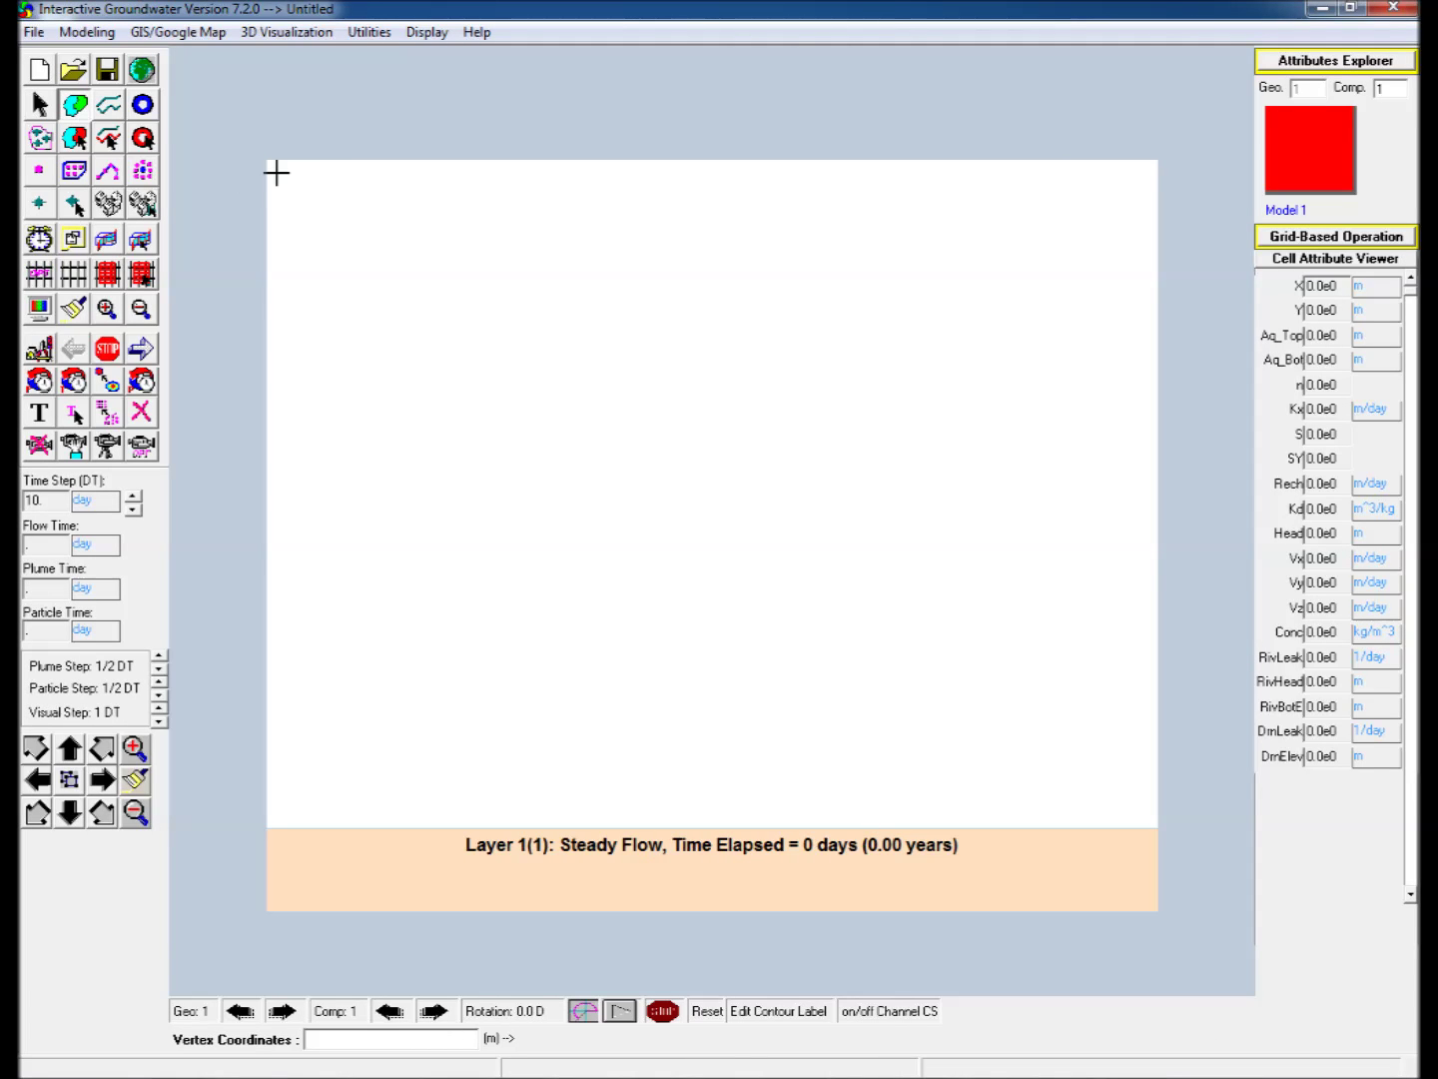
pyautogui.moveTo(270, 162); pyautogui.dragTo(1152, 825)
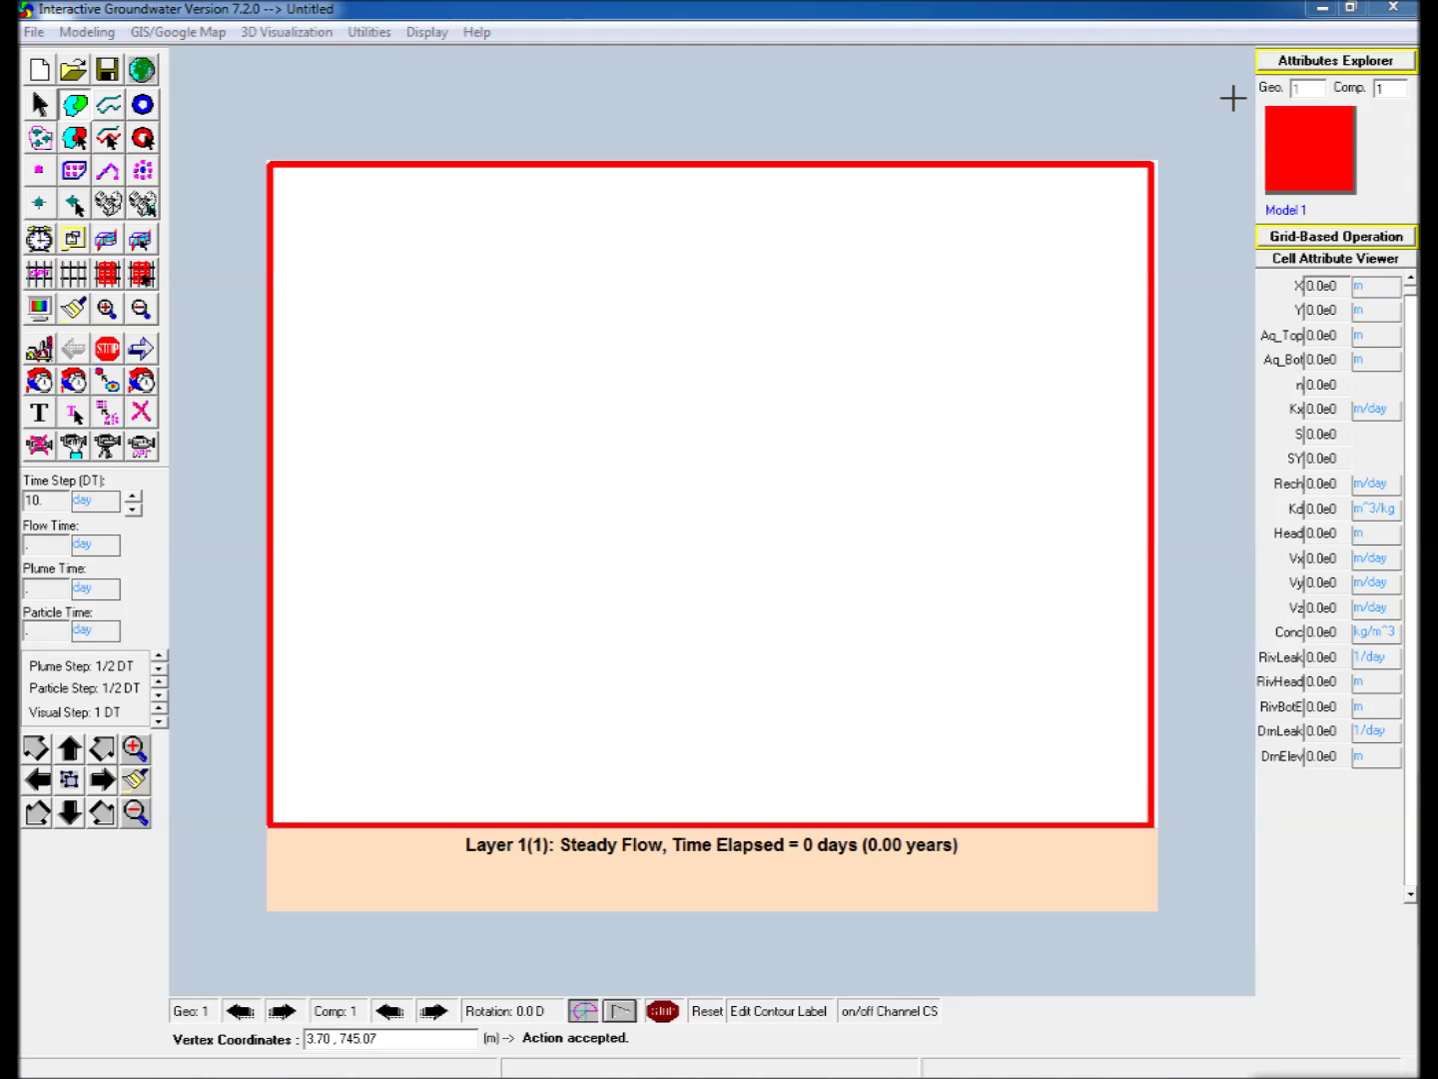
pyautogui.click(1274, 66)
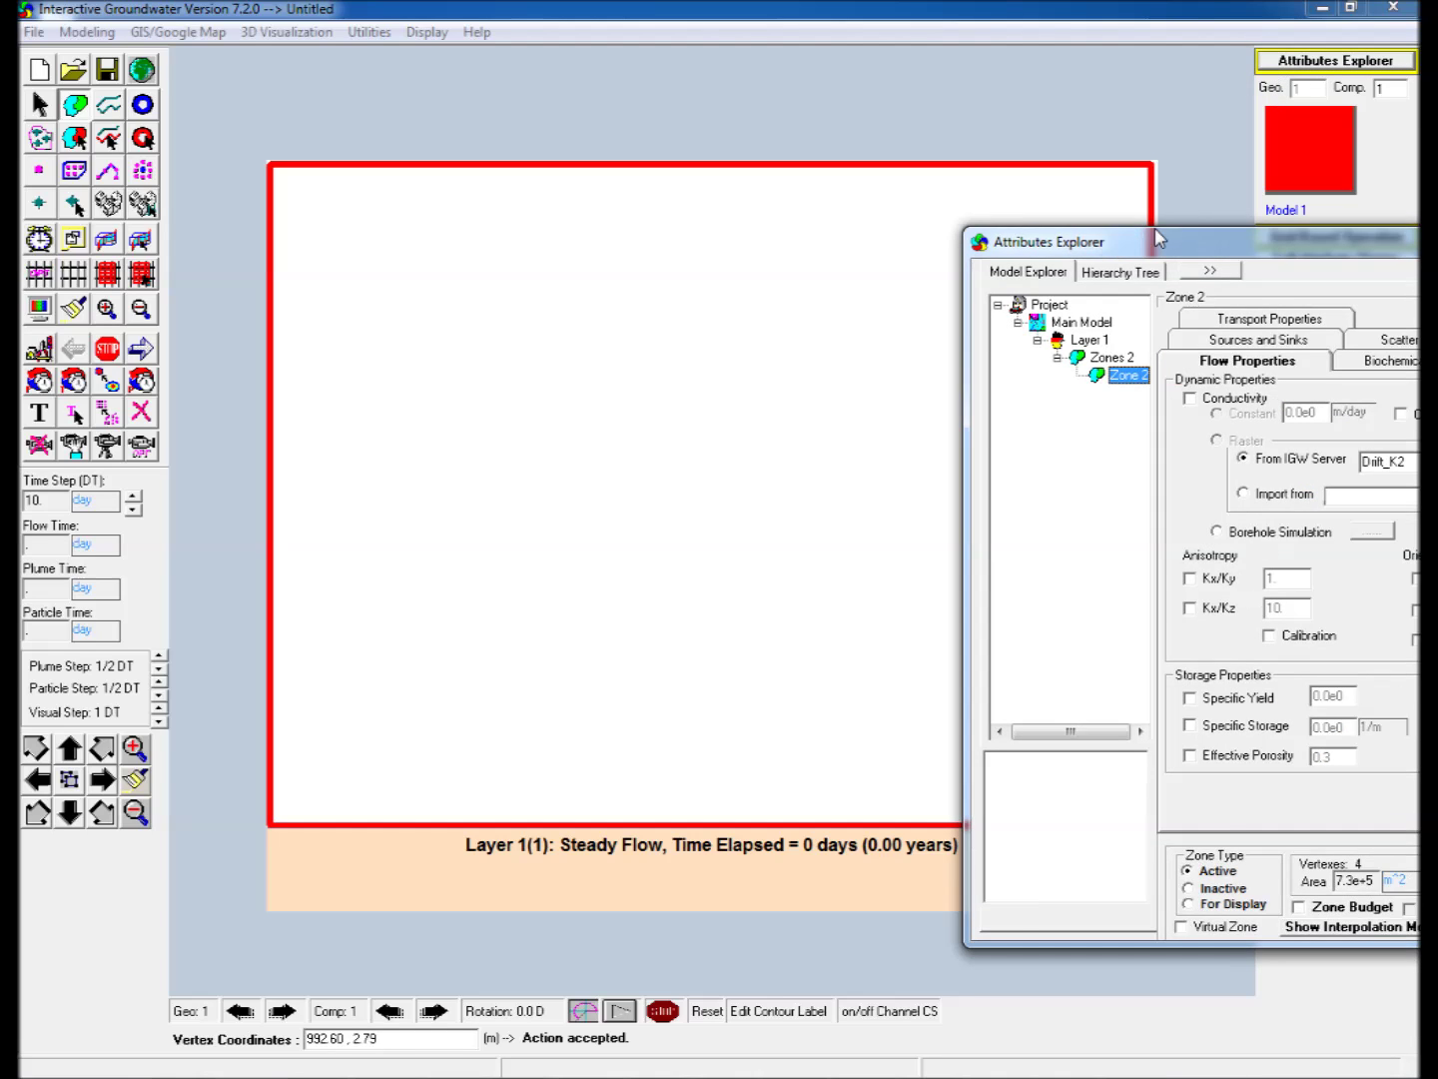
pyautogui.click(633, 294)
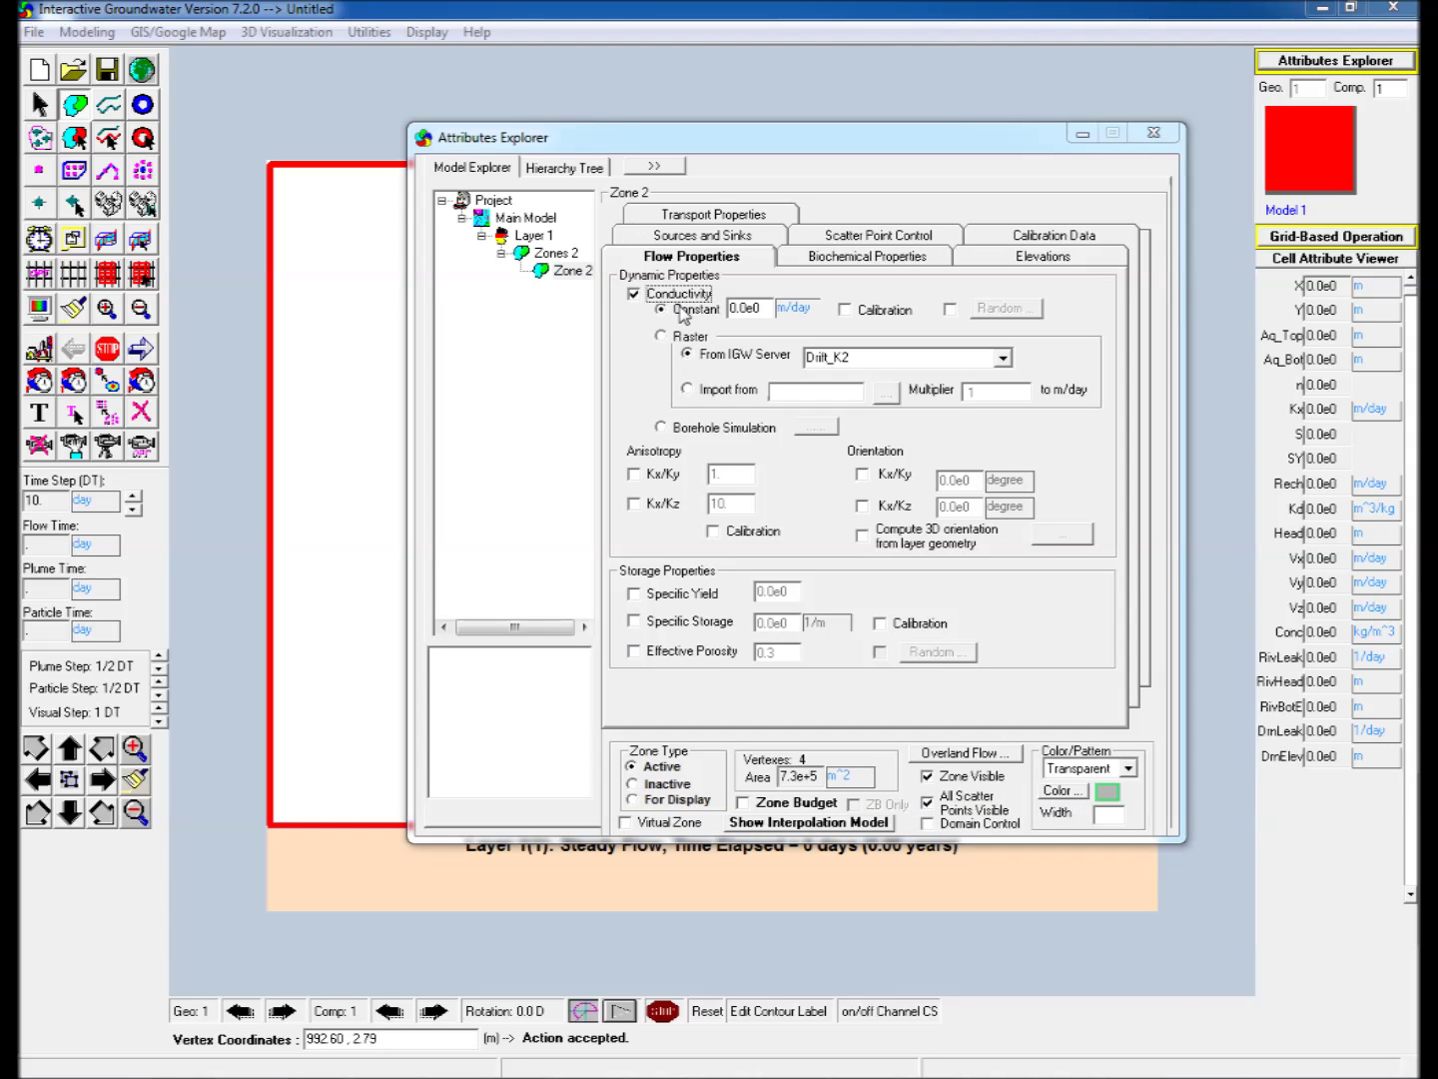
pyautogui.click(688, 311)
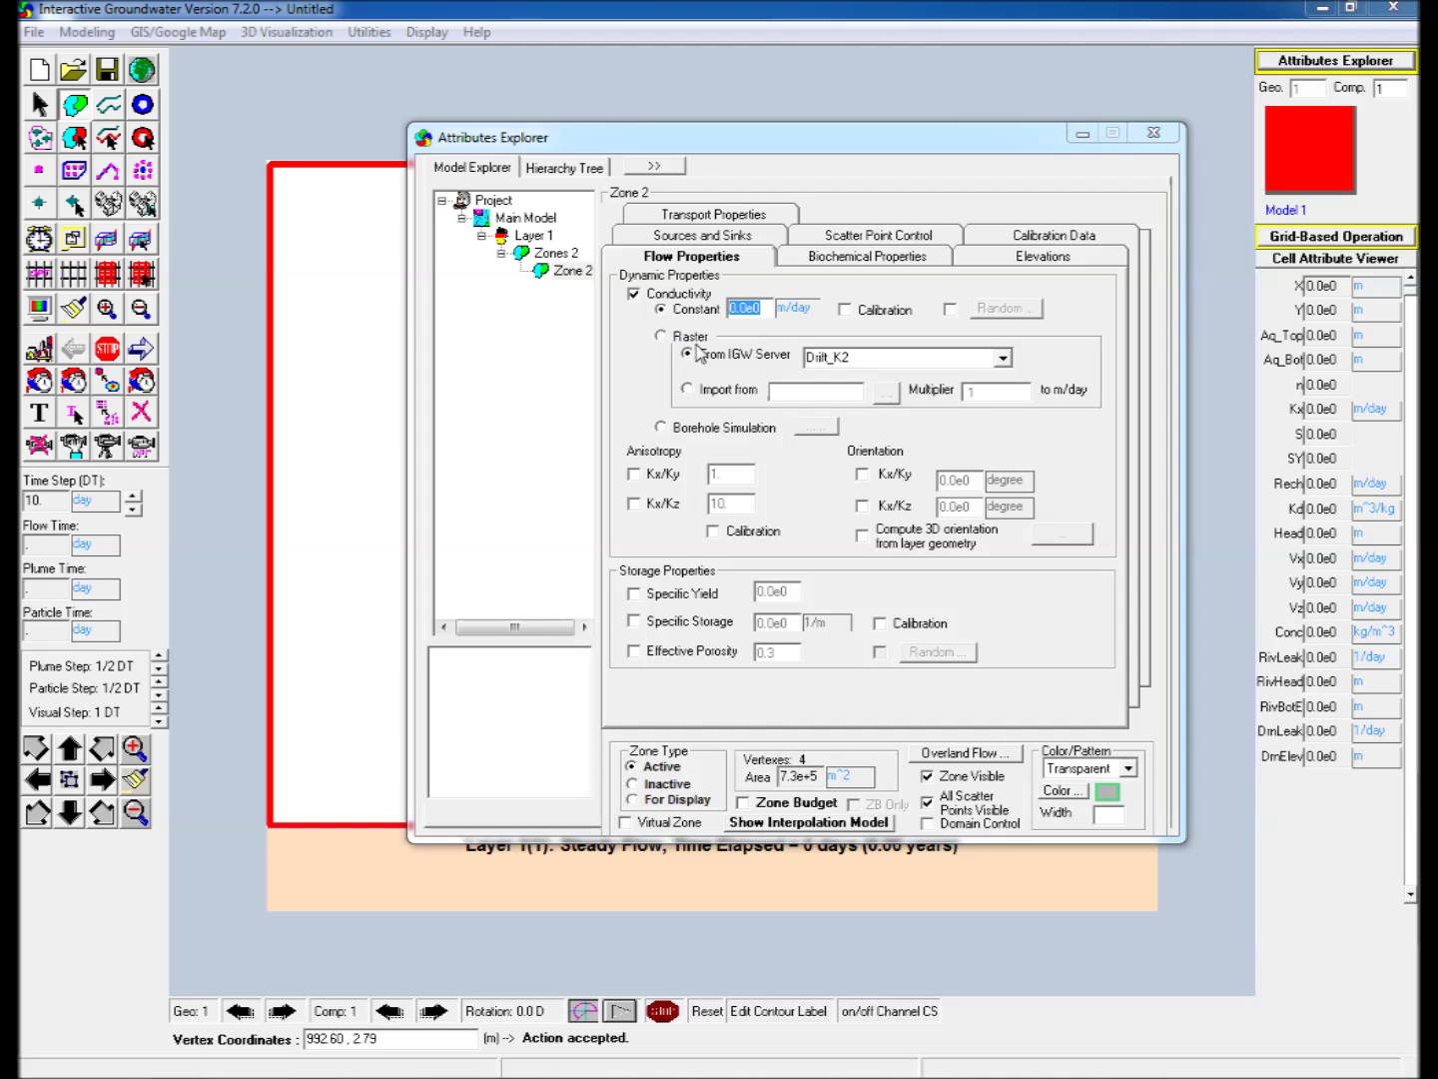
pyautogui.write('10')
# Enable random conductivity for the zone, using an unconditional random field with LambdaX 25, LambdaY 25 and theoretical variance 2
pyautogui.click(950, 310)
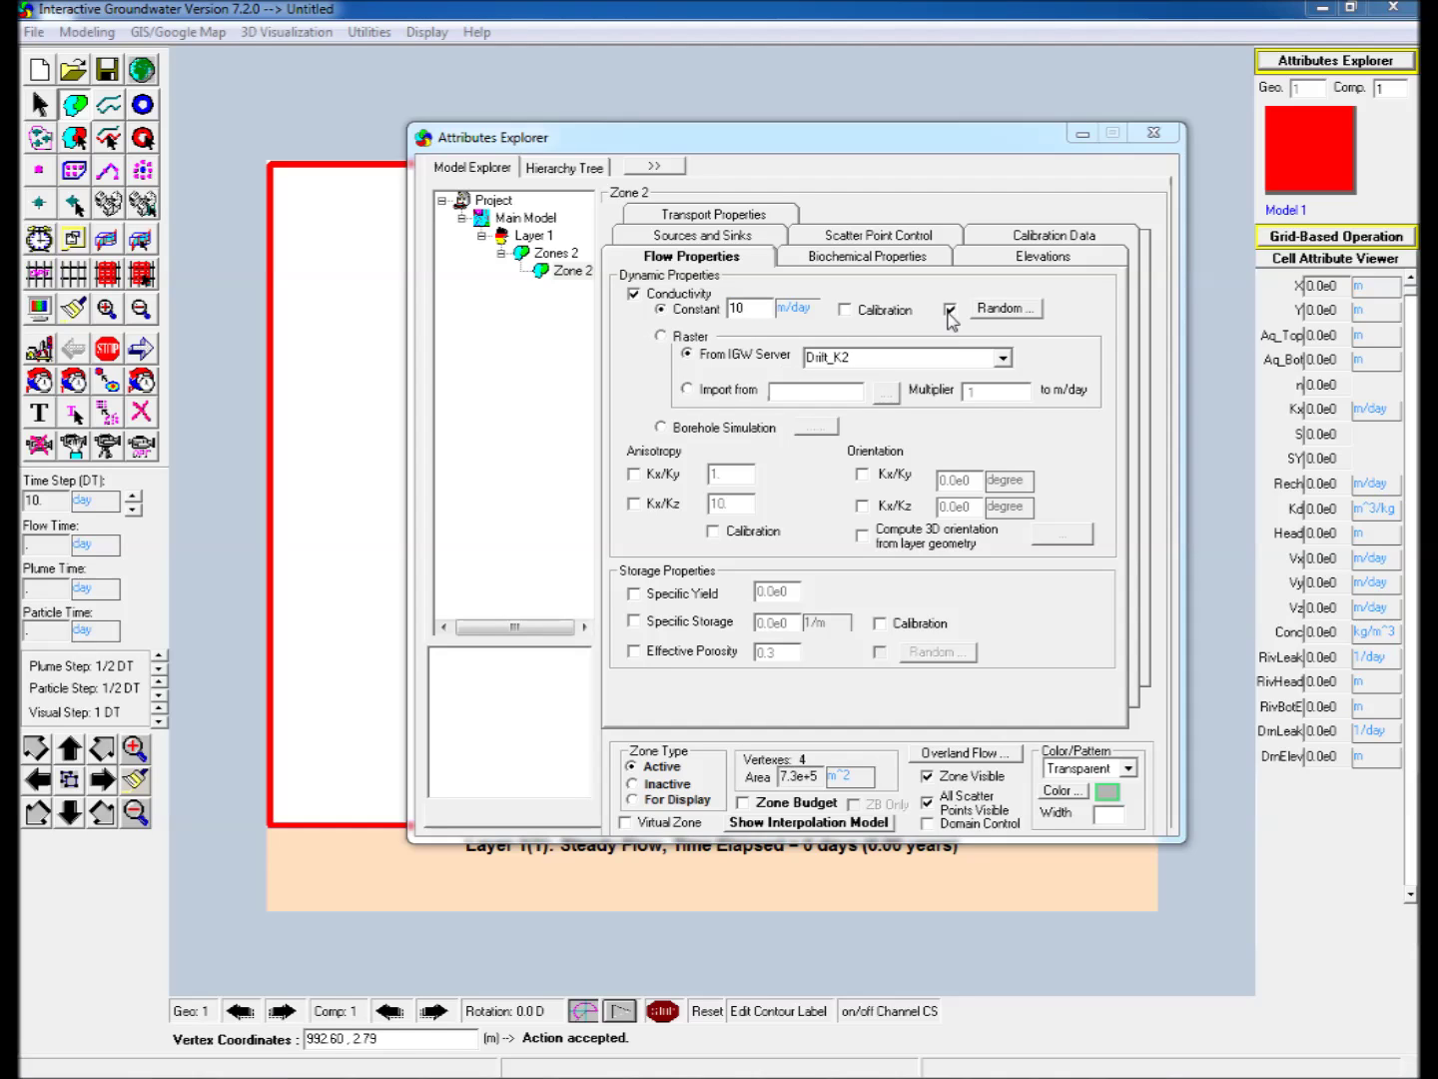
pyautogui.click(1015, 311)
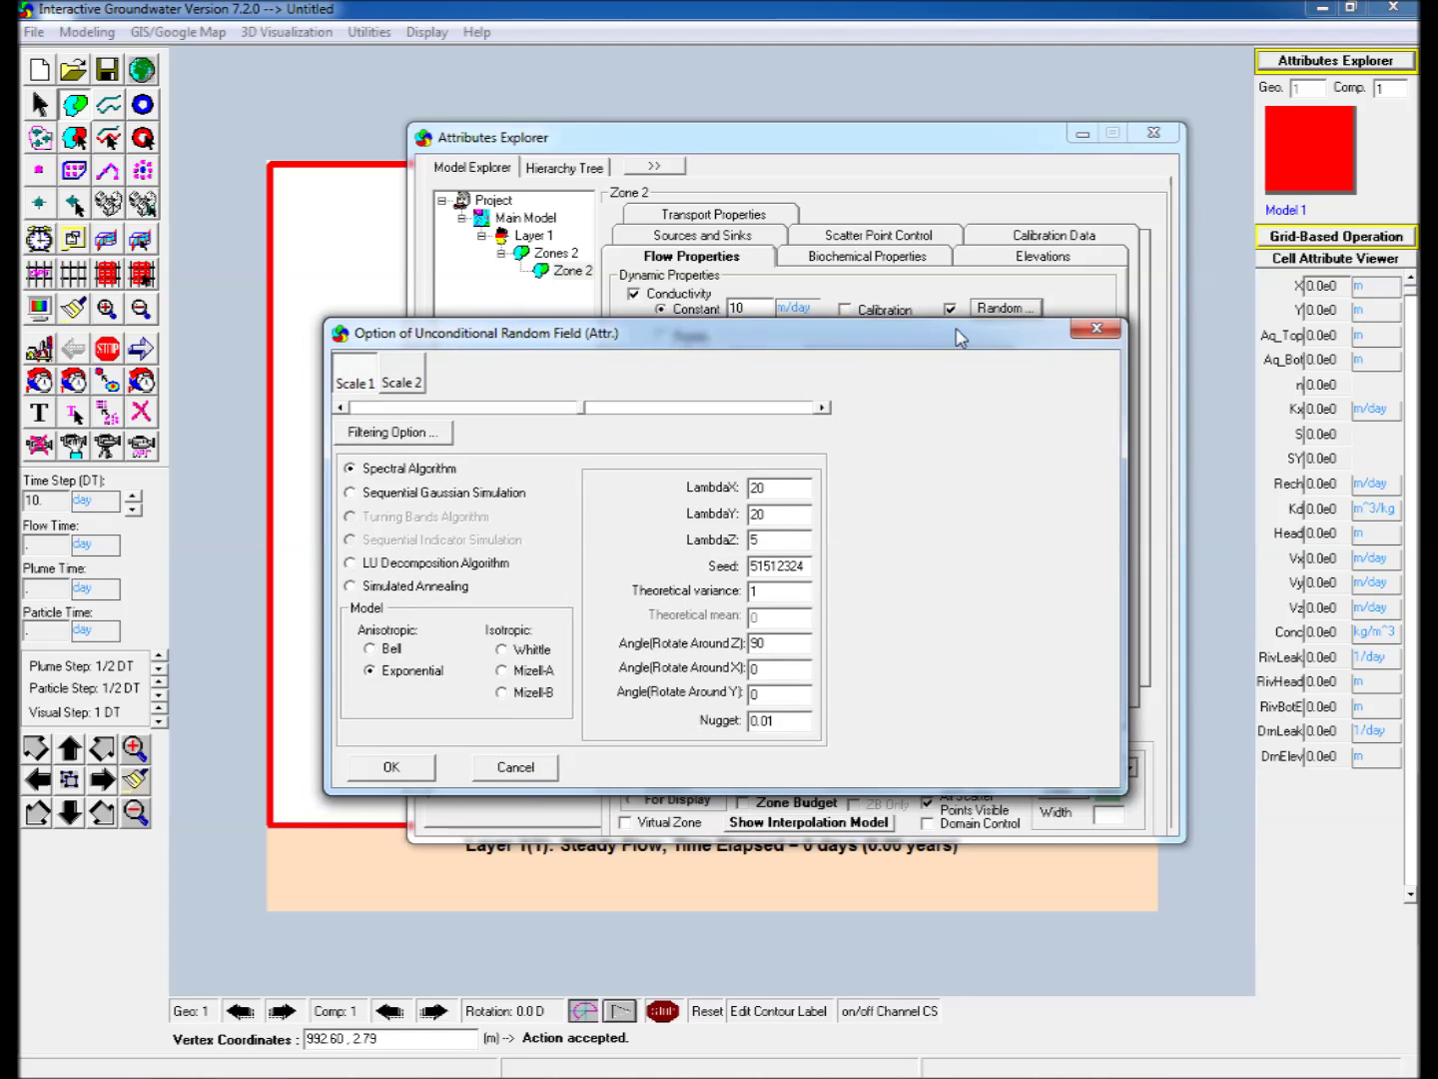
pyautogui.moveTo(951, 346); pyautogui.dragTo(967, 330)
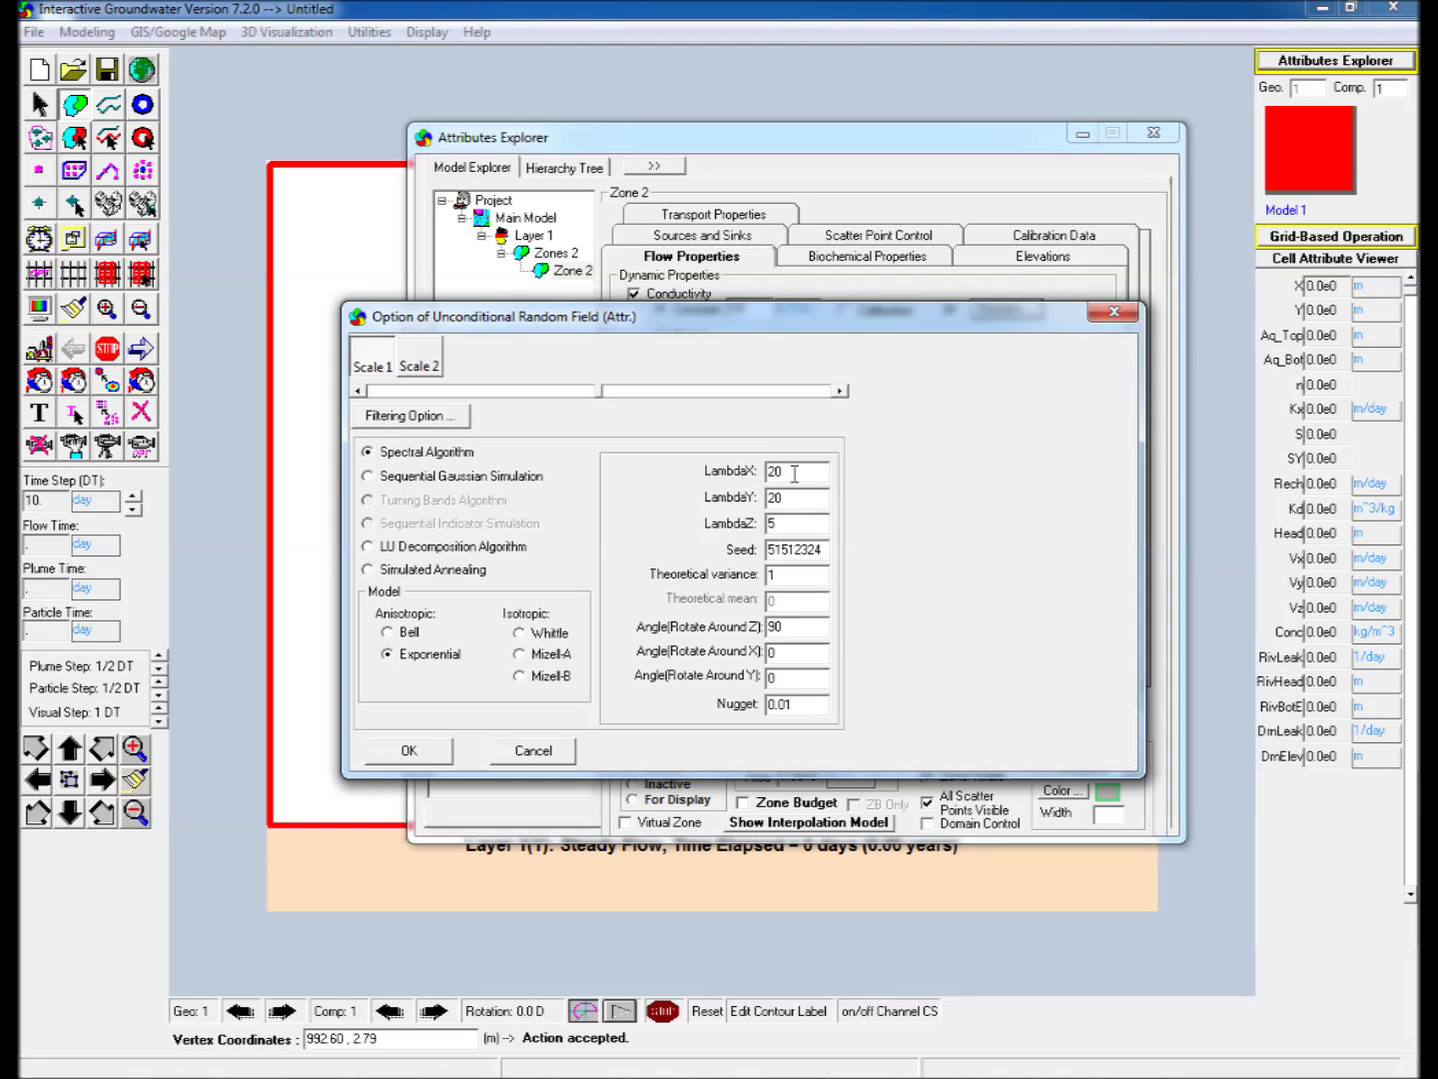
pyautogui.moveTo(796, 474); pyautogui.dragTo(733, 482)
pyautogui.write('25')
pyautogui.press('Tab')
pyautogui.write('25')
pyautogui.click(784, 576)
pyautogui.moveTo(785, 575); pyautogui.dragTo(735, 577)
pyautogui.write('2')
pyautogui.click(412, 752)
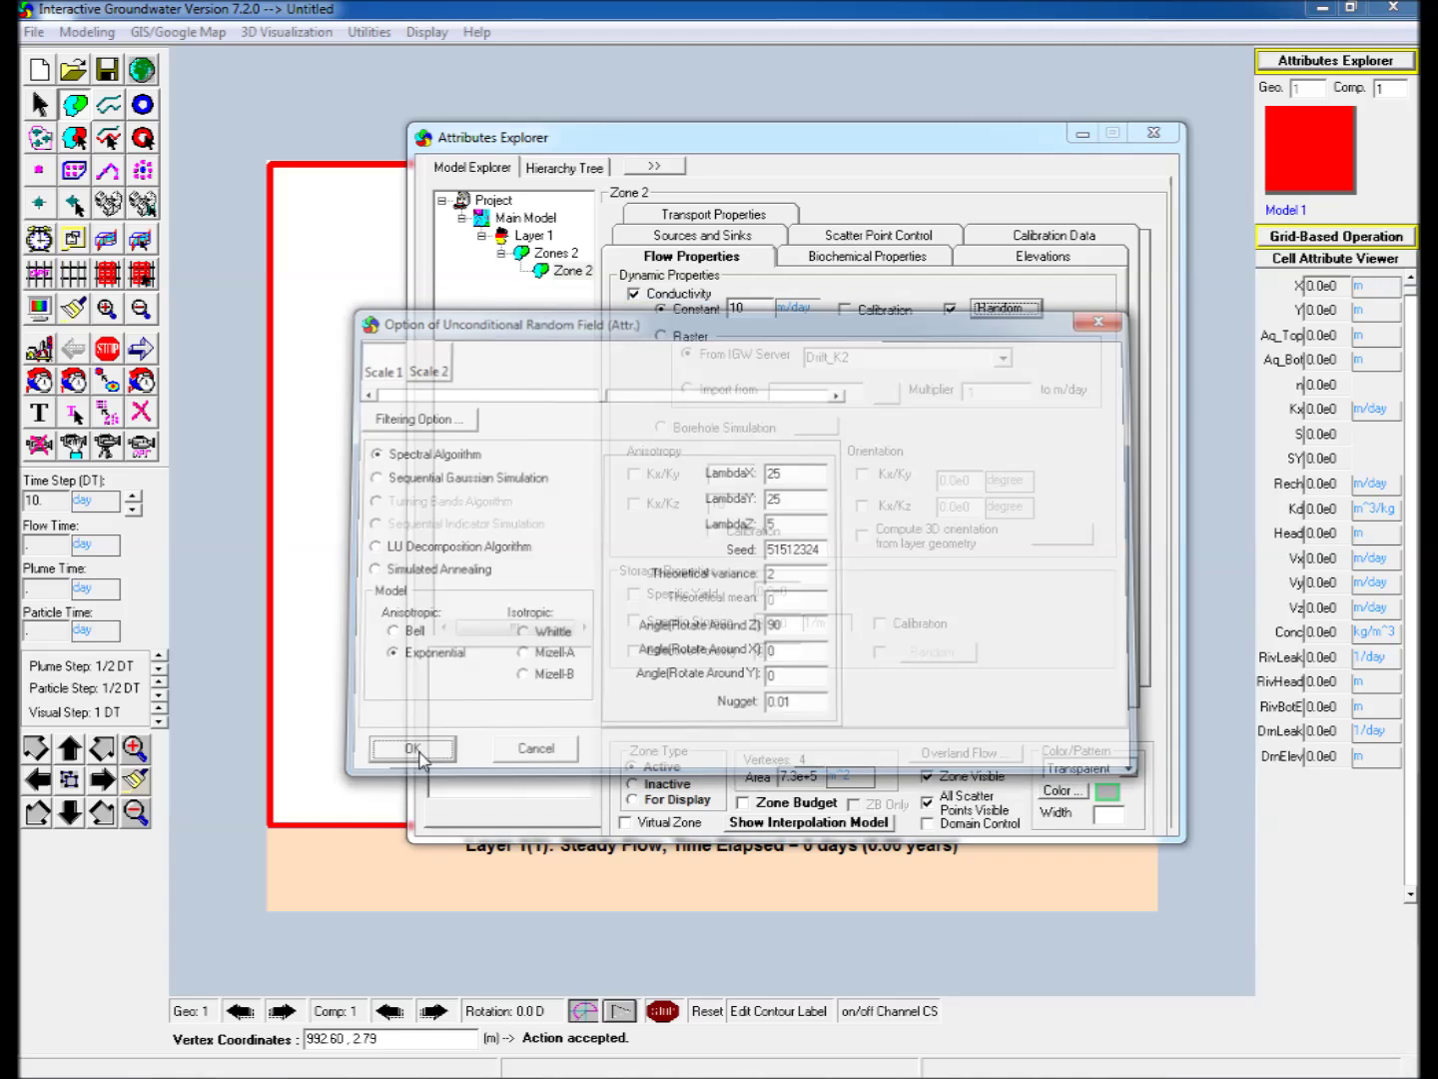
pyautogui.click(1140, 137)
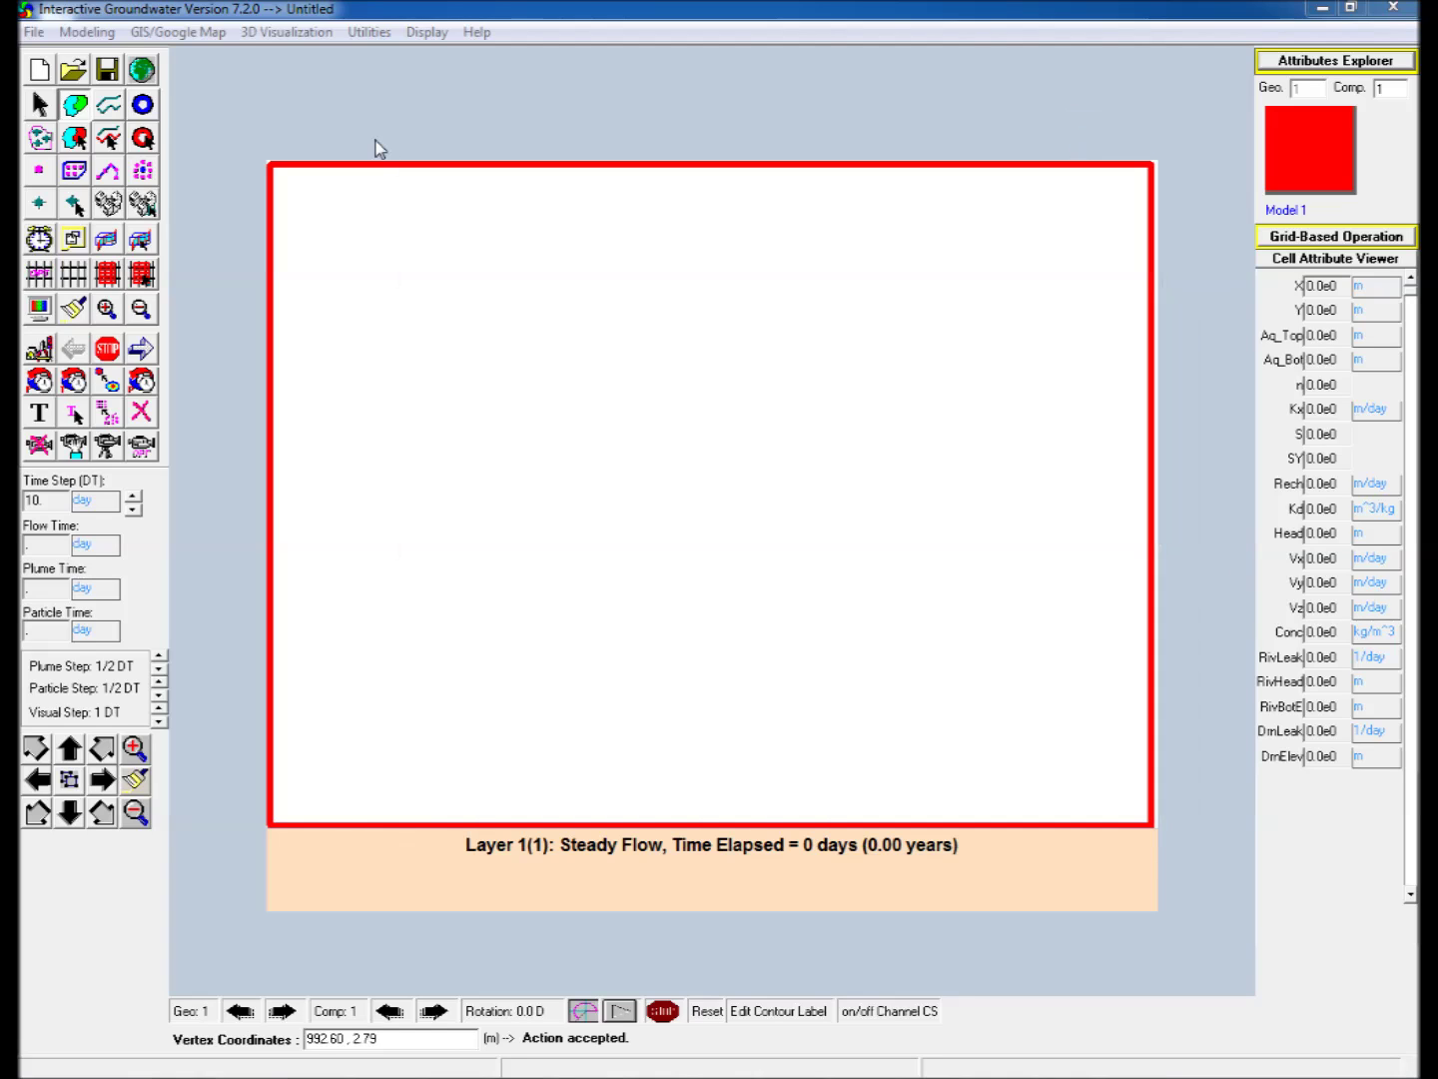
# Draw a vertical polyline along the domain's west boundary and give it a constant prescribed head of 5 m
pyautogui.click(111, 105)
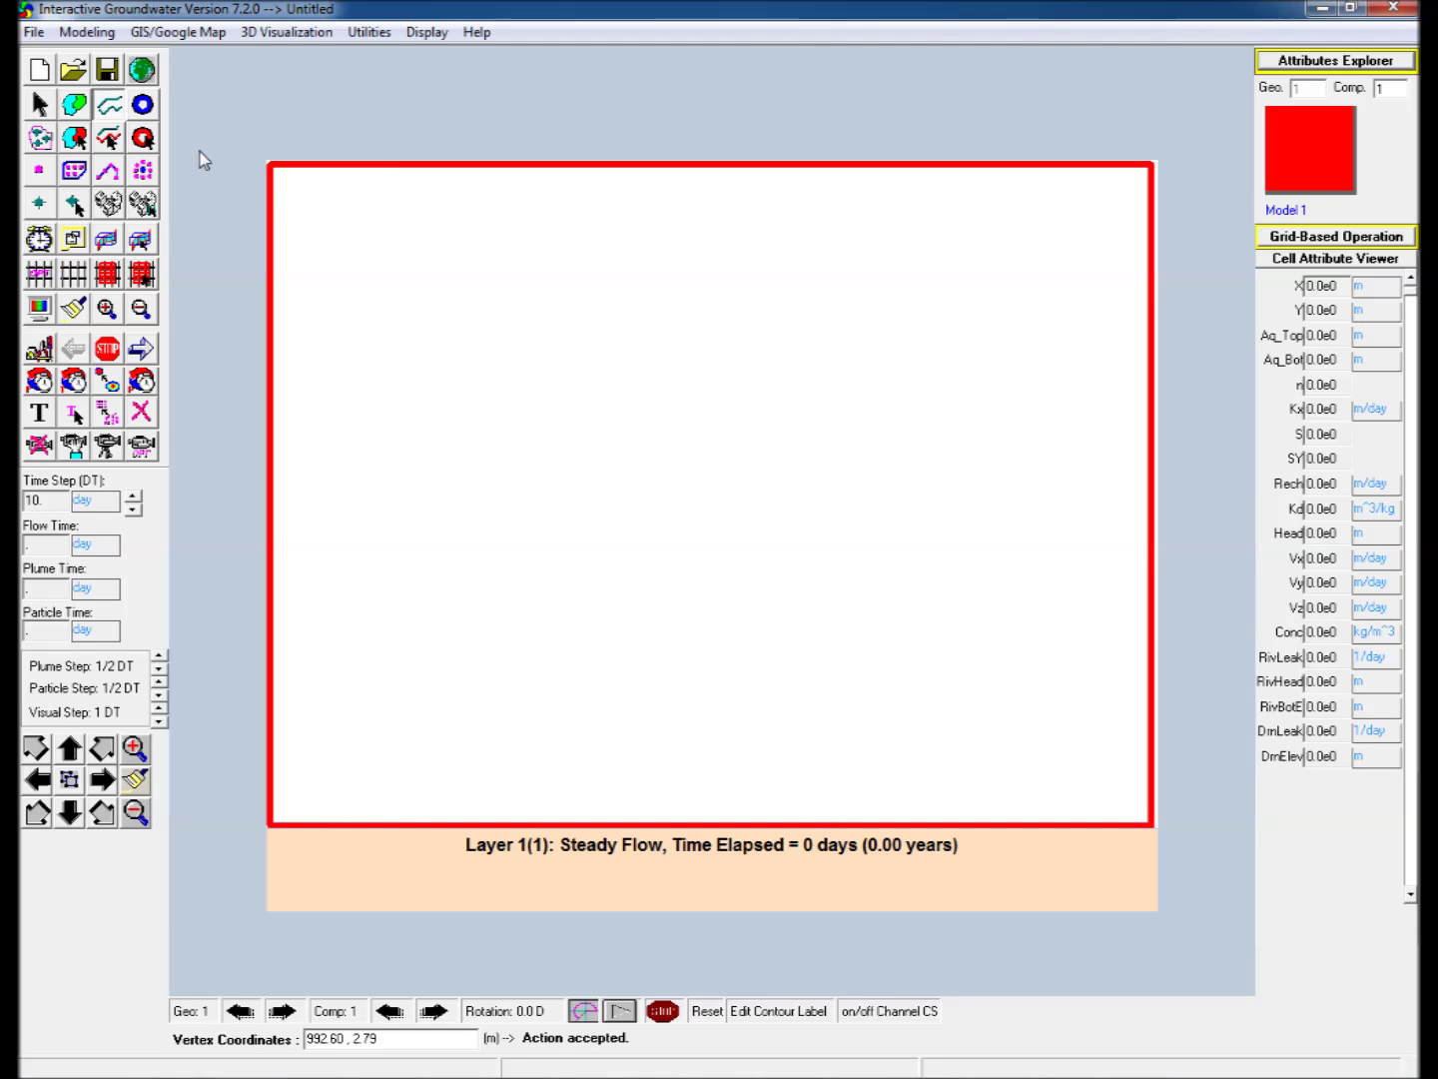
pyautogui.click(278, 168)
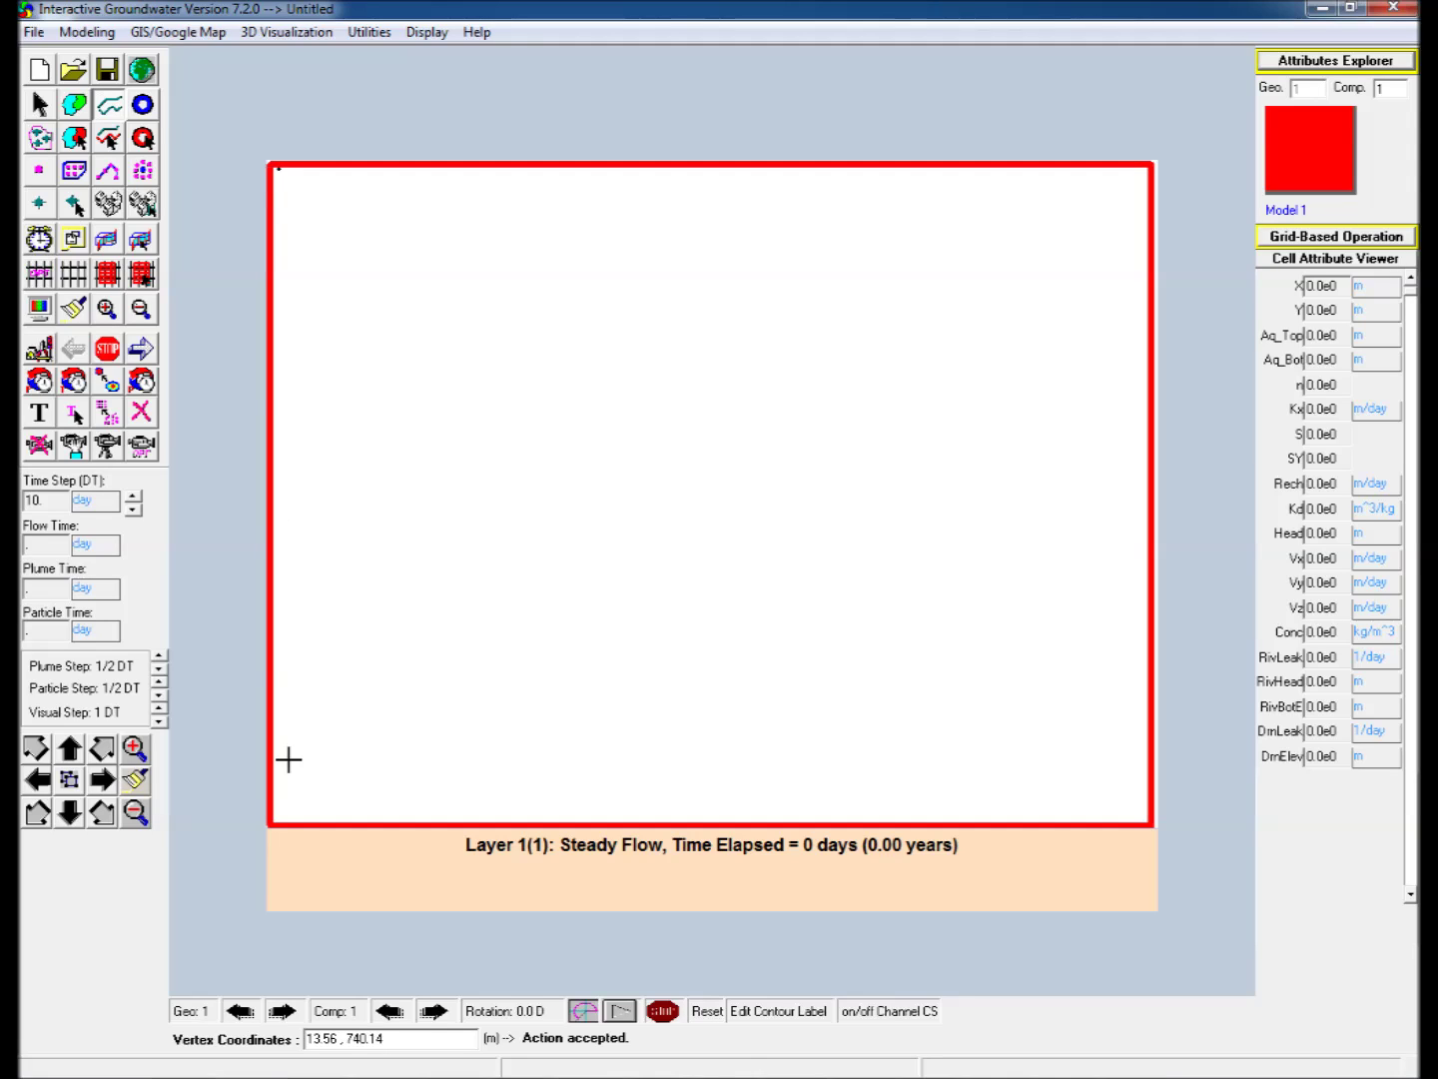
pyautogui.click(280, 817)
pyautogui.rightClick(281, 814)
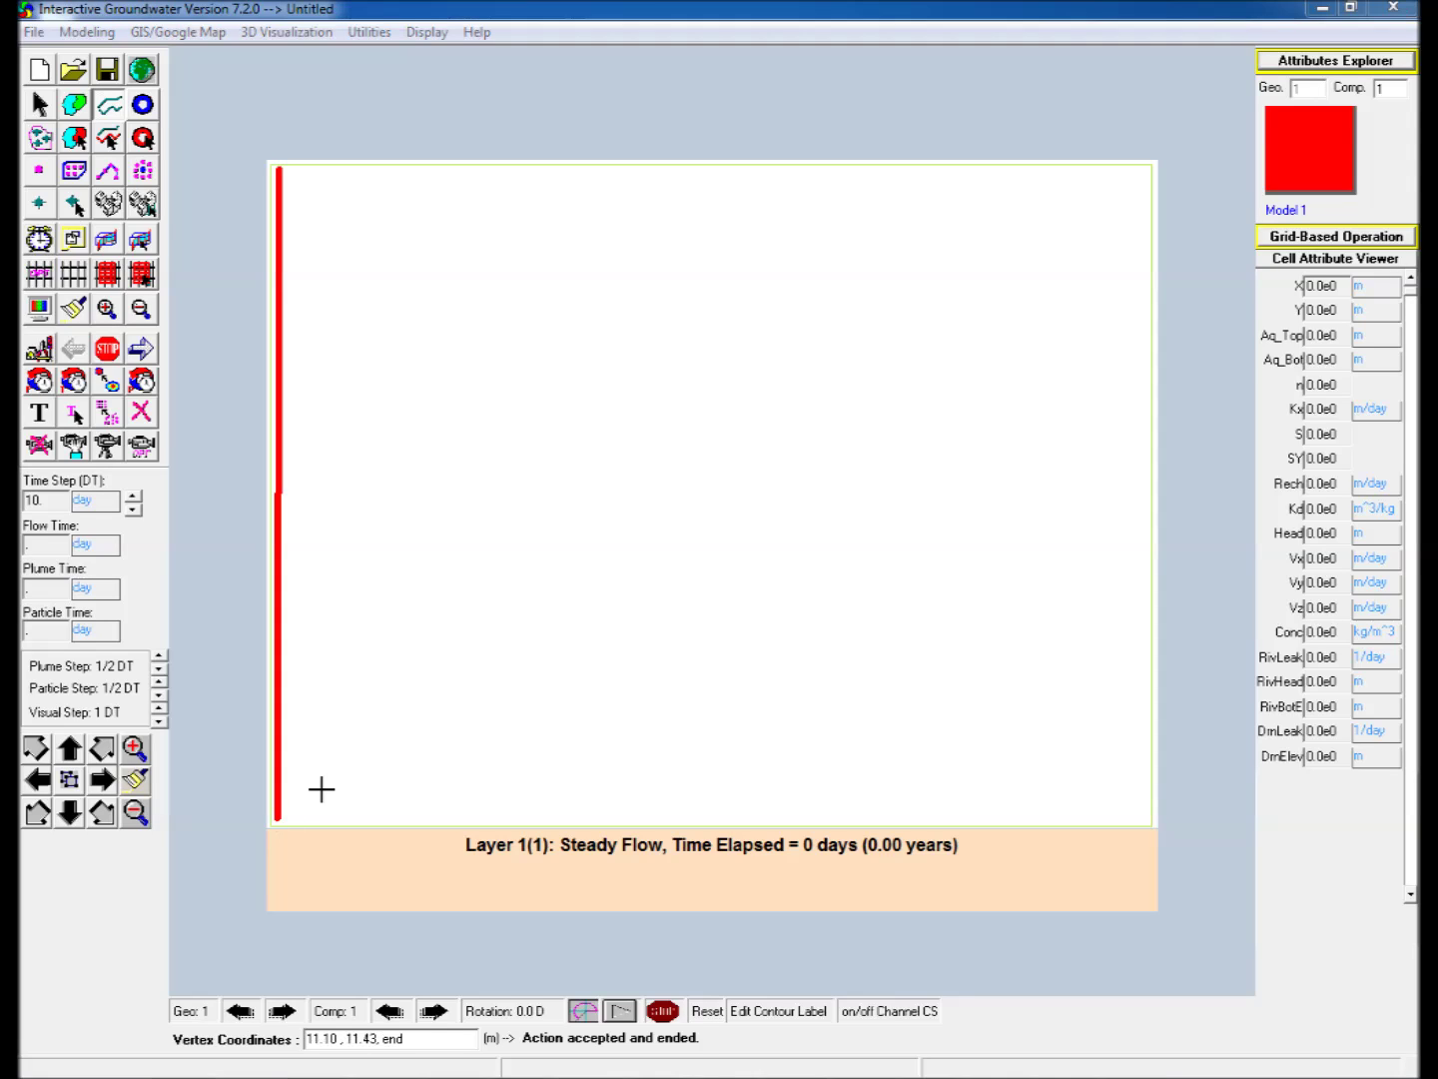
pyautogui.click(1298, 60)
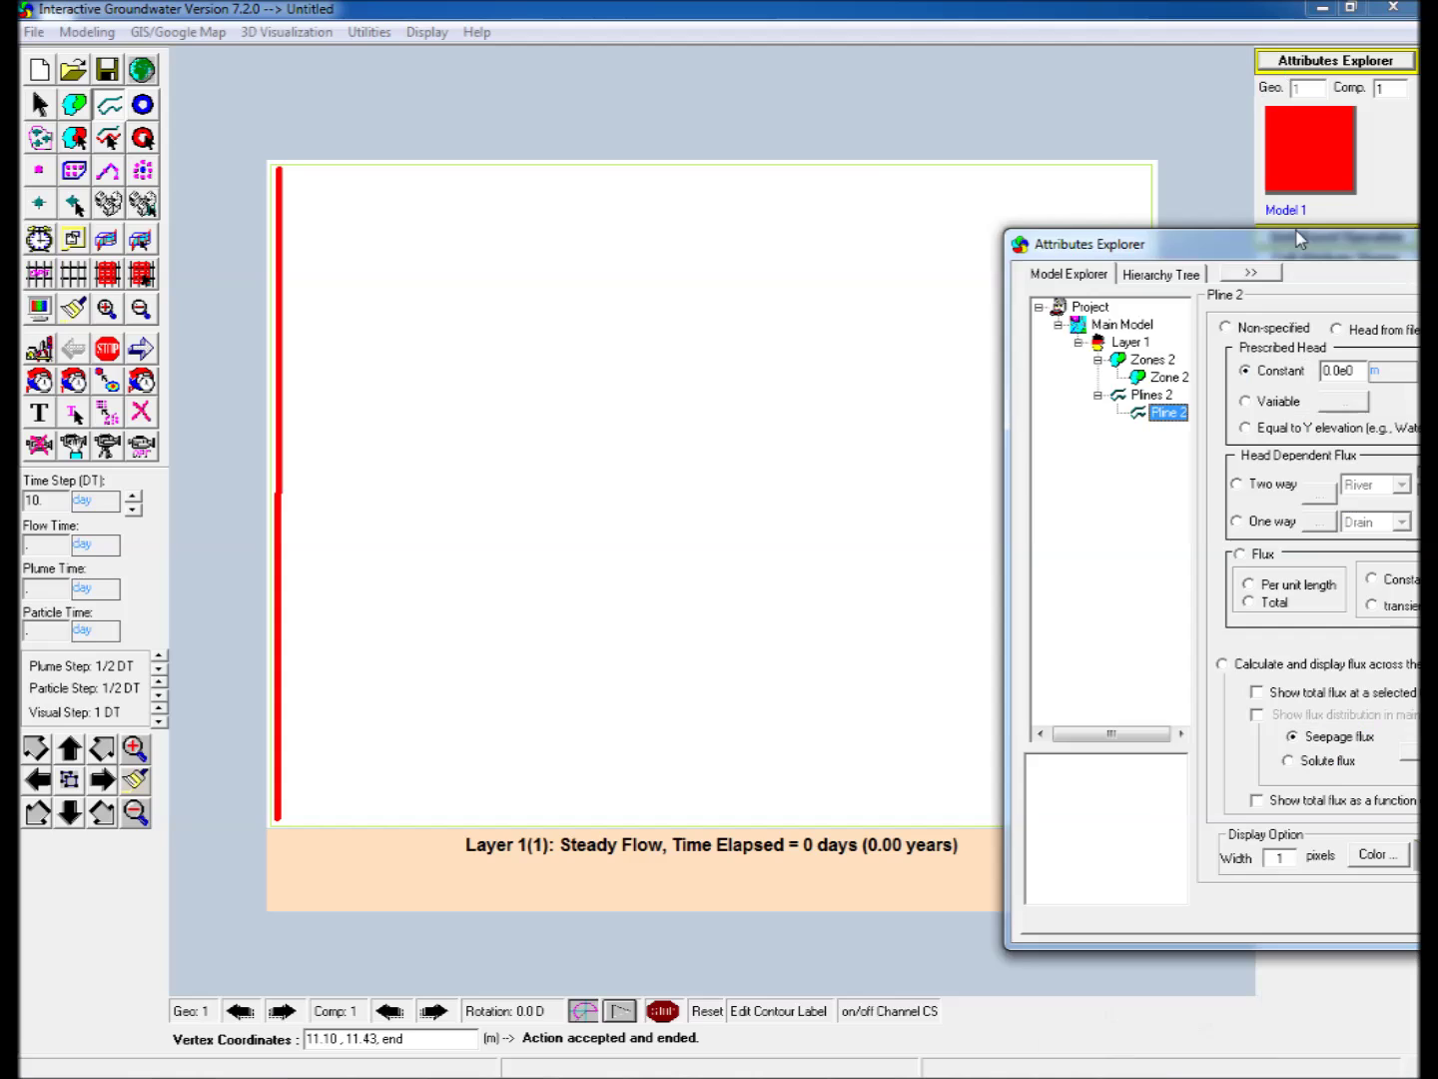
pyautogui.moveTo(1210, 227); pyautogui.dragTo(685, 160)
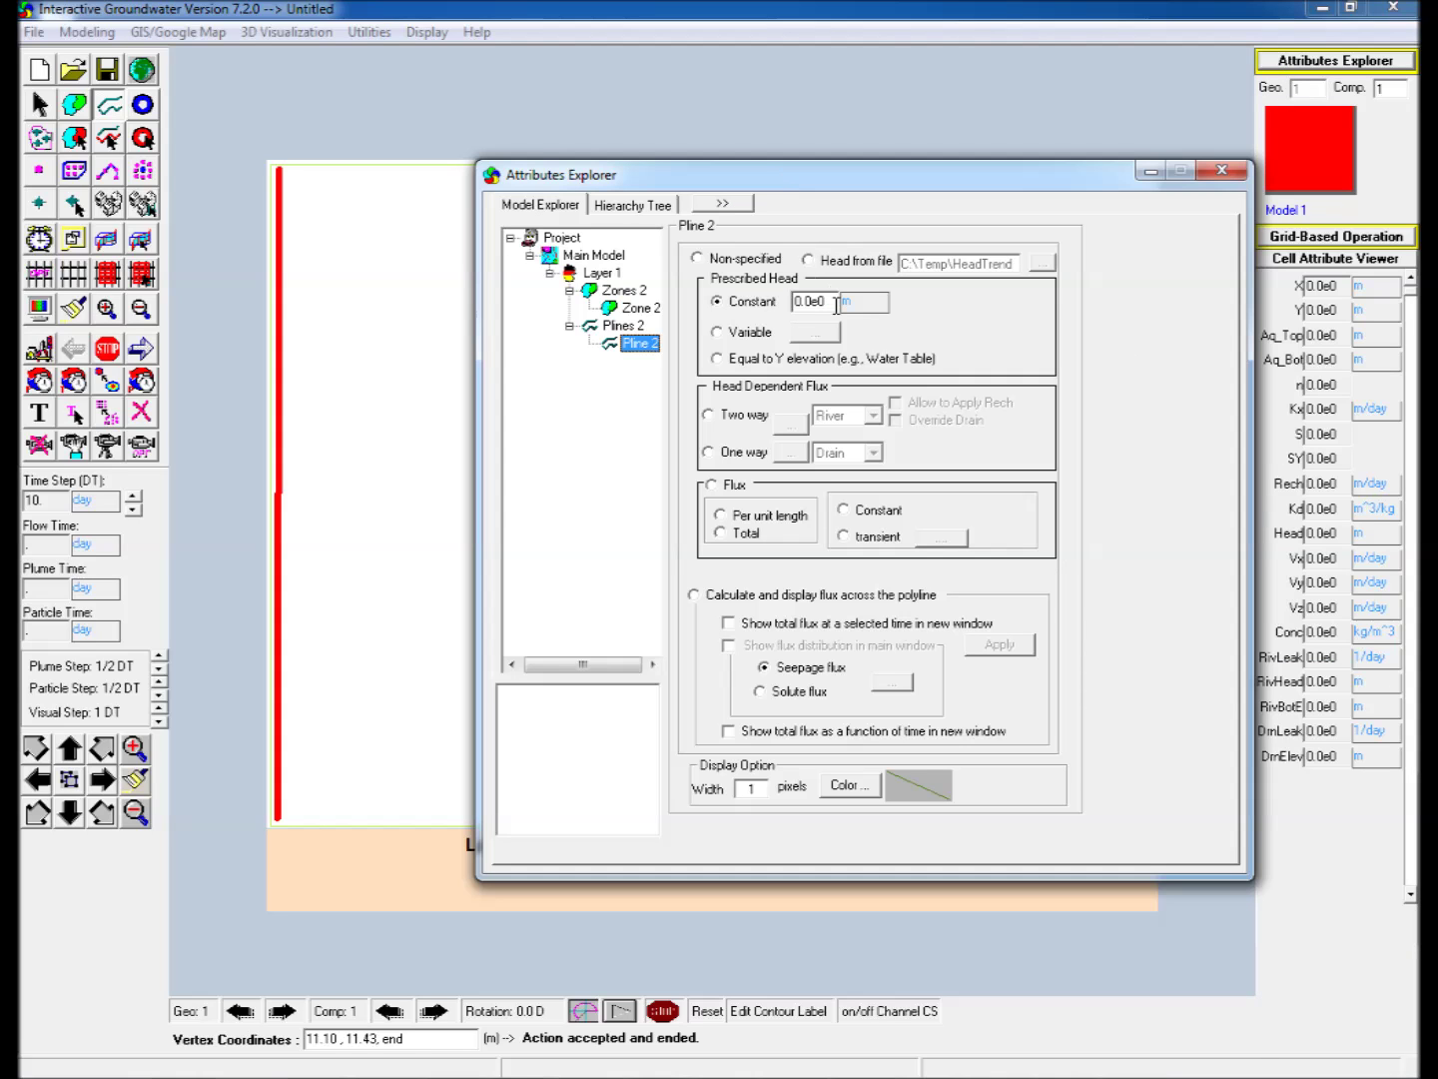
pyautogui.doubleClick(823, 301)
pyautogui.write('0')
pyautogui.click(1150, 173)
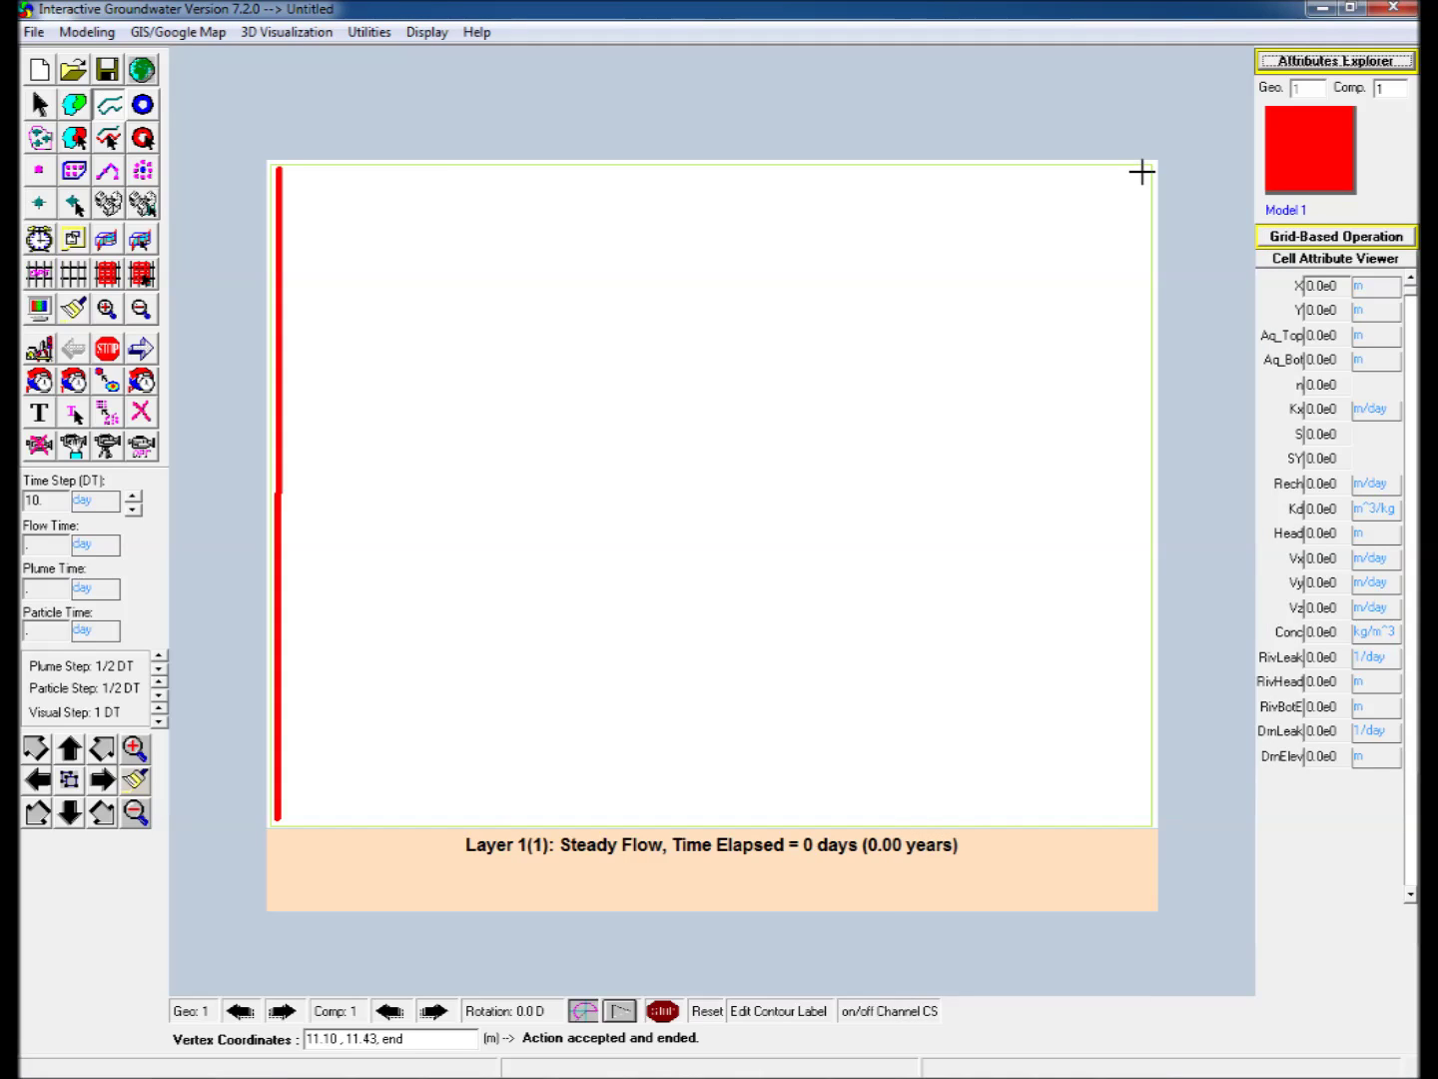
# Draw a vertical polyline along the domain's east boundary, keeping its constant prescribed head of 0 m
pyautogui.click(1142, 171)
pyautogui.doubleClick(1147, 820)
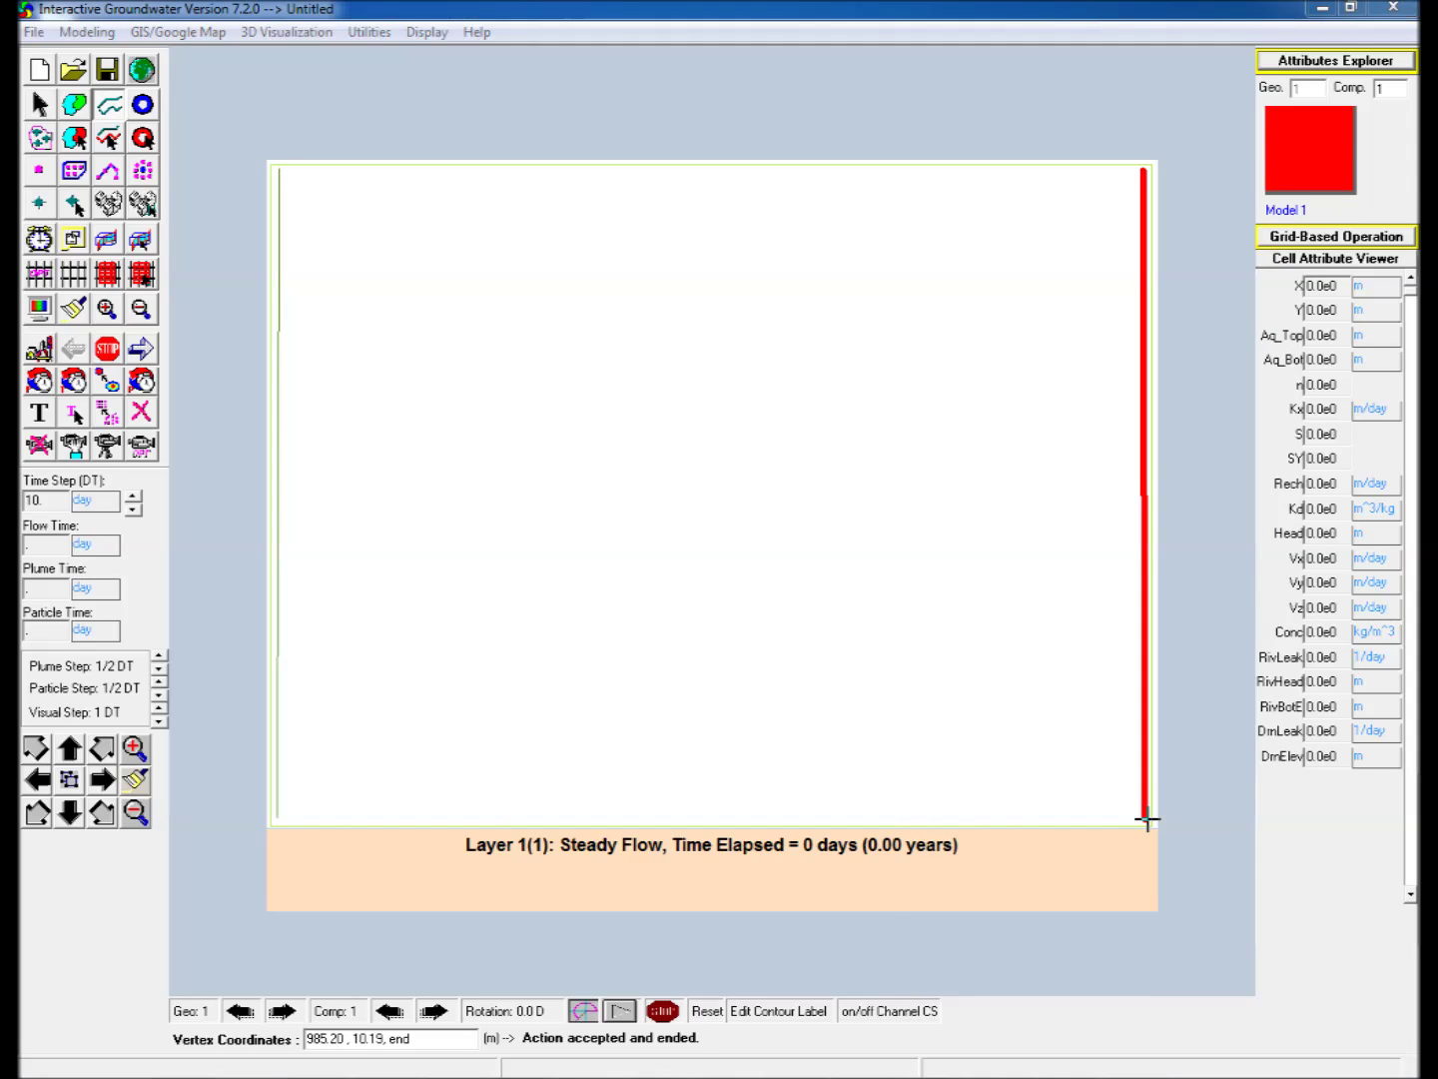
pyautogui.click(1277, 62)
pyautogui.moveTo(1276, 245); pyautogui.dragTo(792, 213)
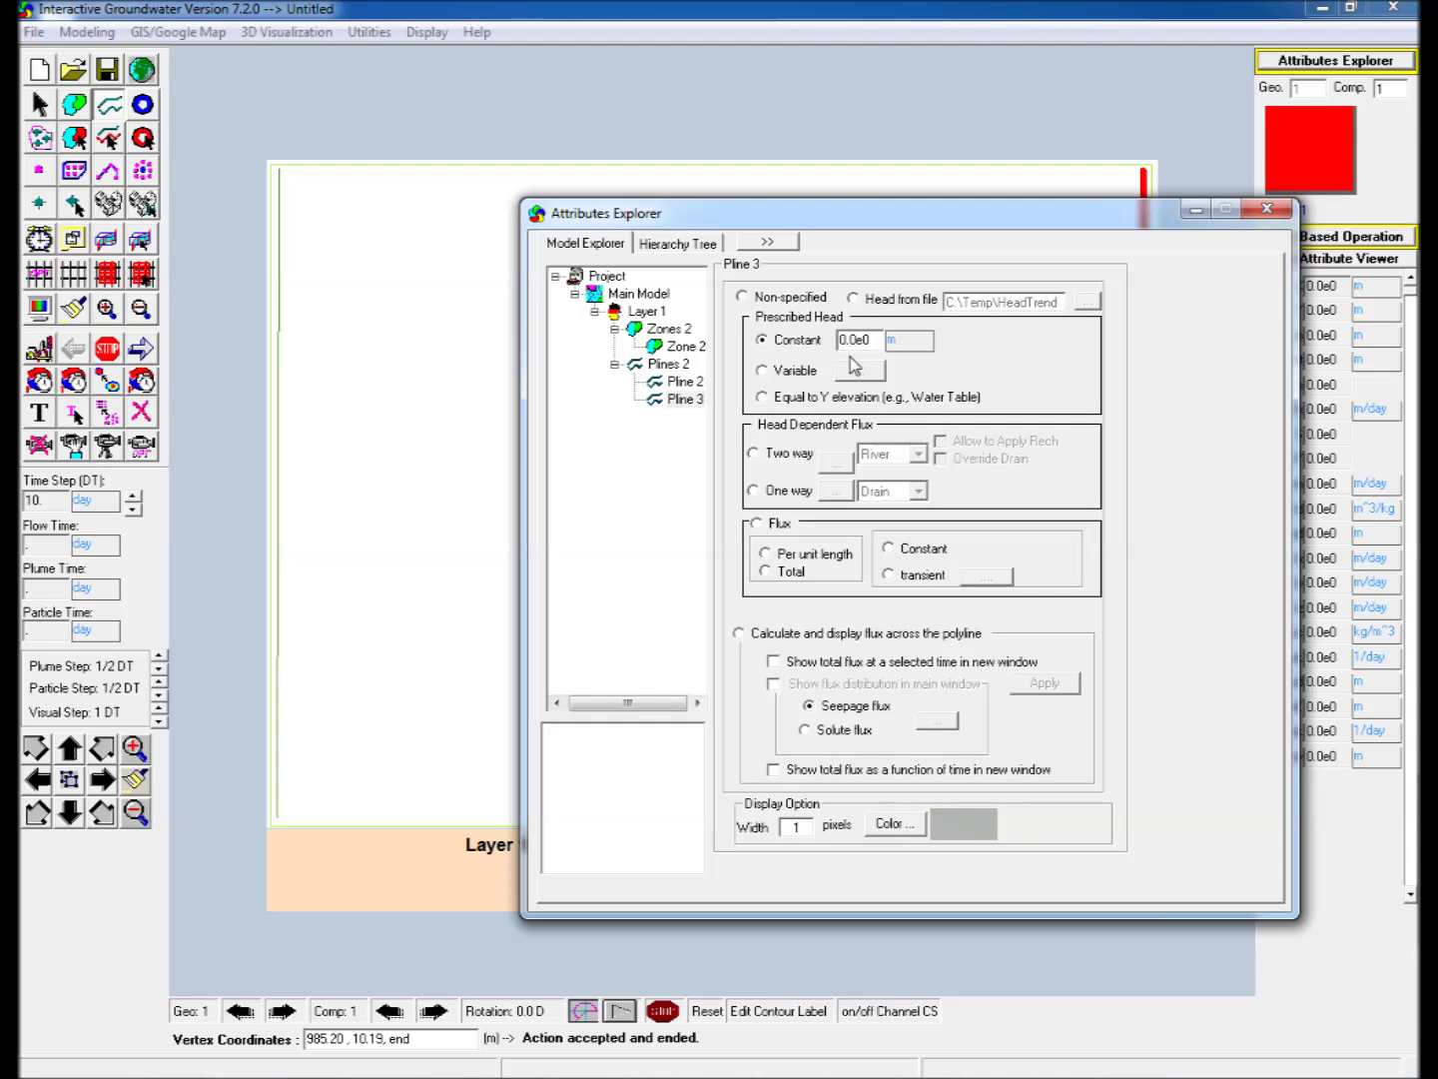
pyautogui.click(1196, 210)
# Define the model grid with NX 80 and NY 60, and discretize the model
pyautogui.click(40, 110)
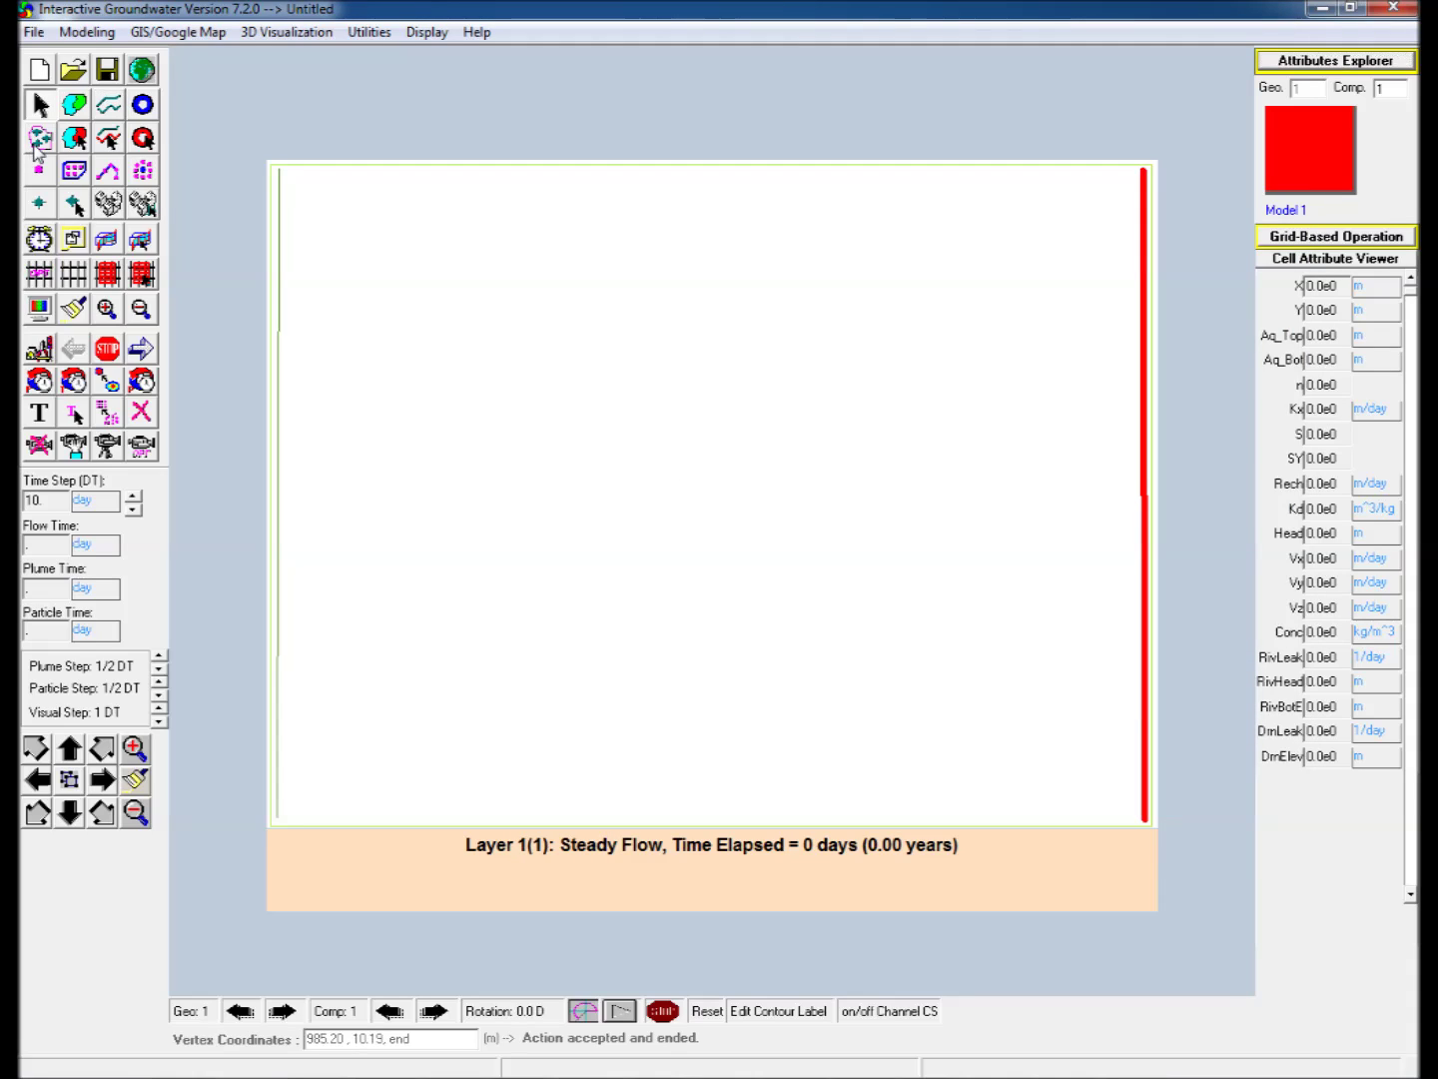
pyautogui.click(37, 276)
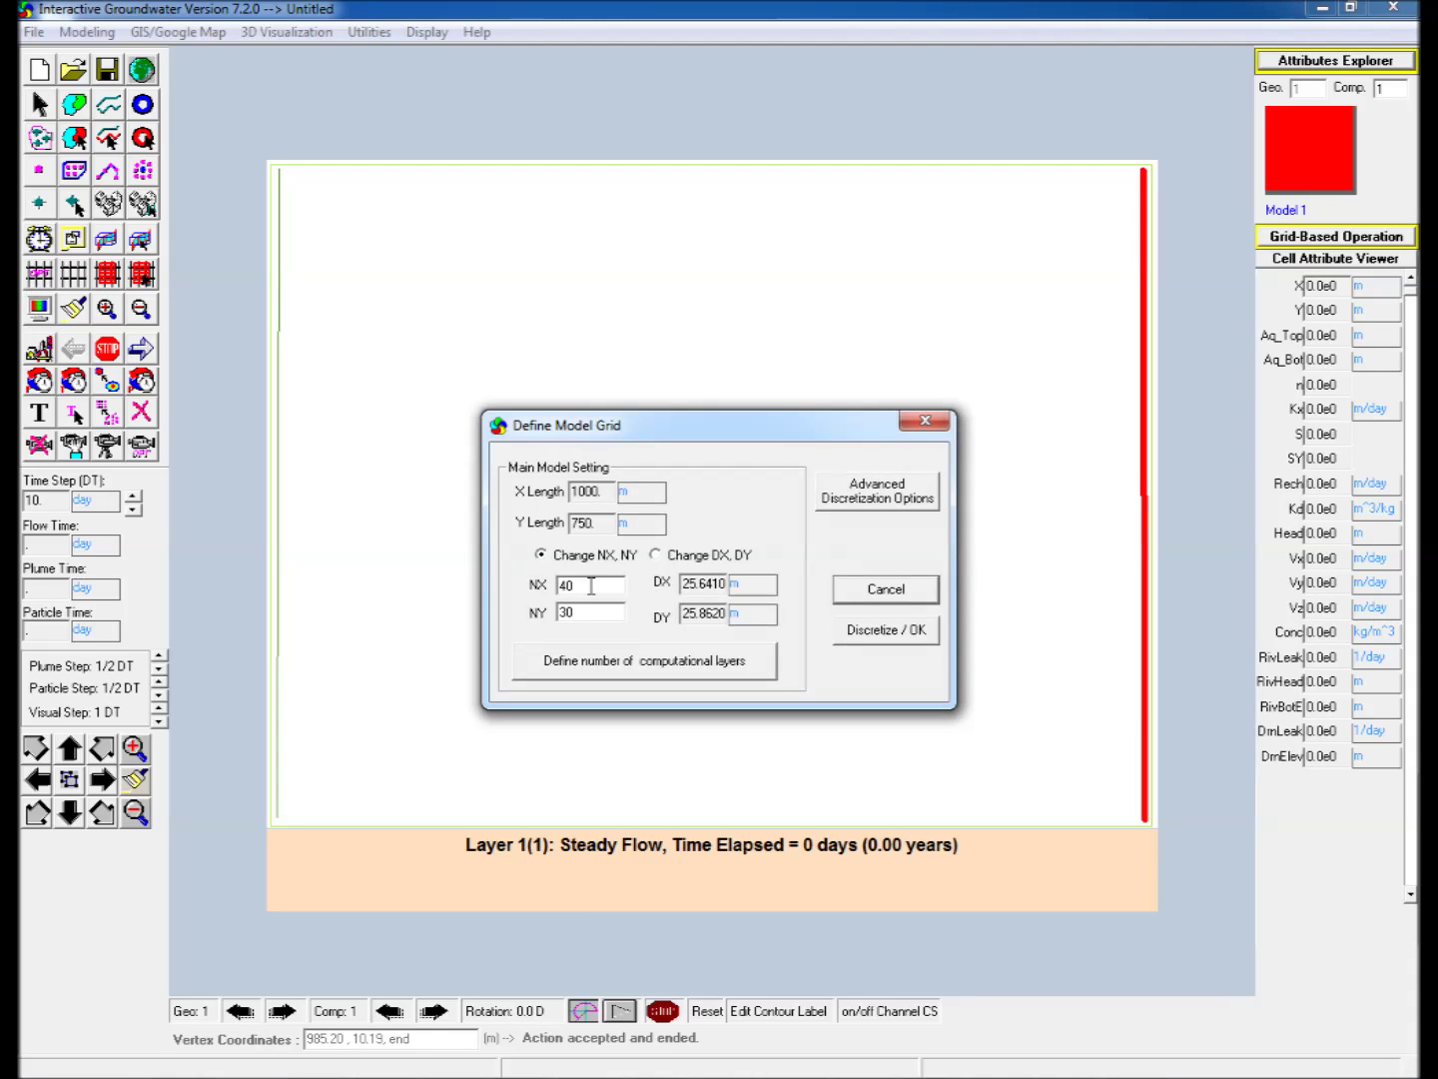
pyautogui.write('80')
pyautogui.press('Tab')
pyautogui.write('60')
pyautogui.click(848, 629)
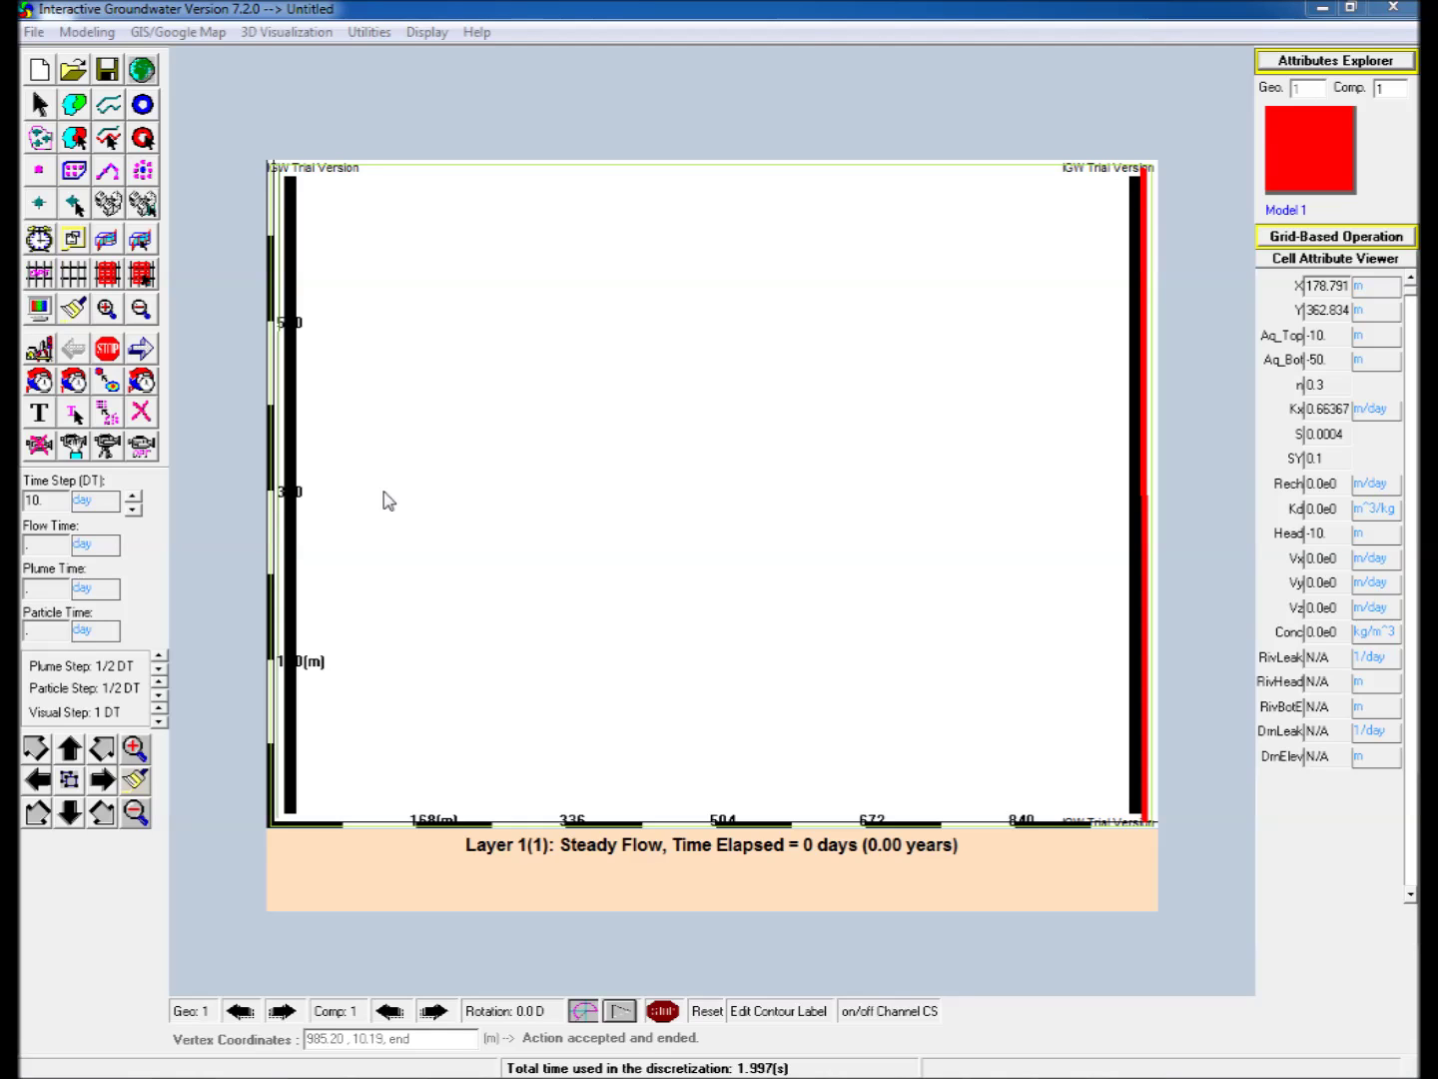
# Display hydraulic conductivity as a color-filled input layer with its default options, and run the steady flow model
pyautogui.click(40, 308)
pyautogui.click(228, 430)
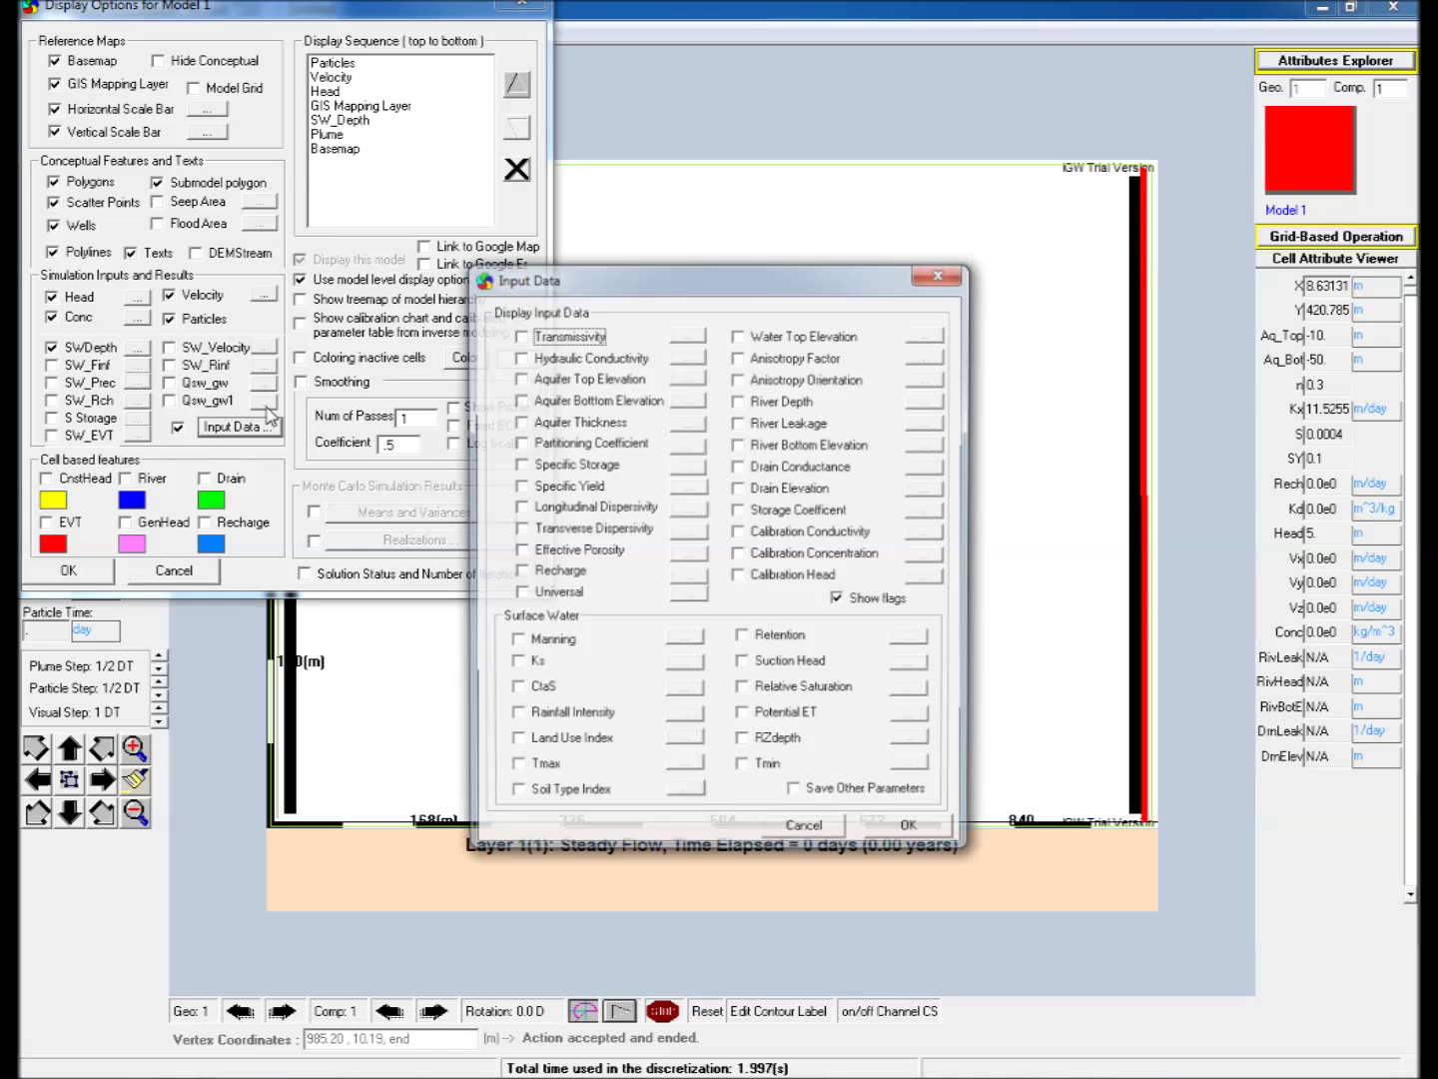
pyautogui.click(566, 358)
pyautogui.click(688, 358)
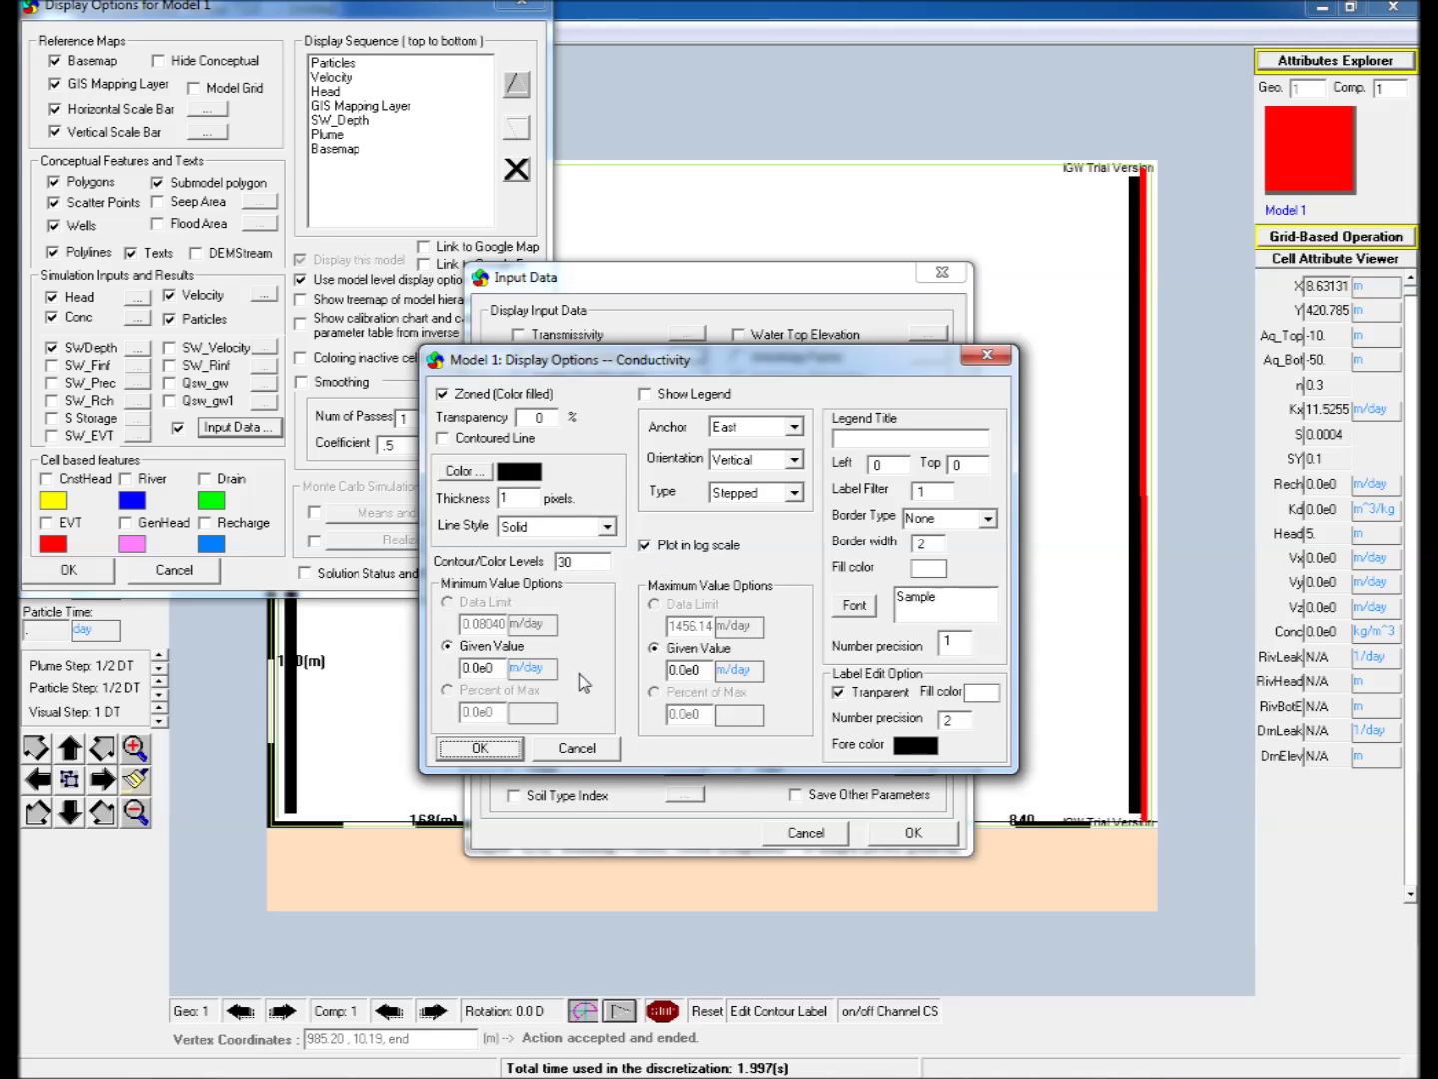
pyautogui.click(514, 751)
pyautogui.click(913, 833)
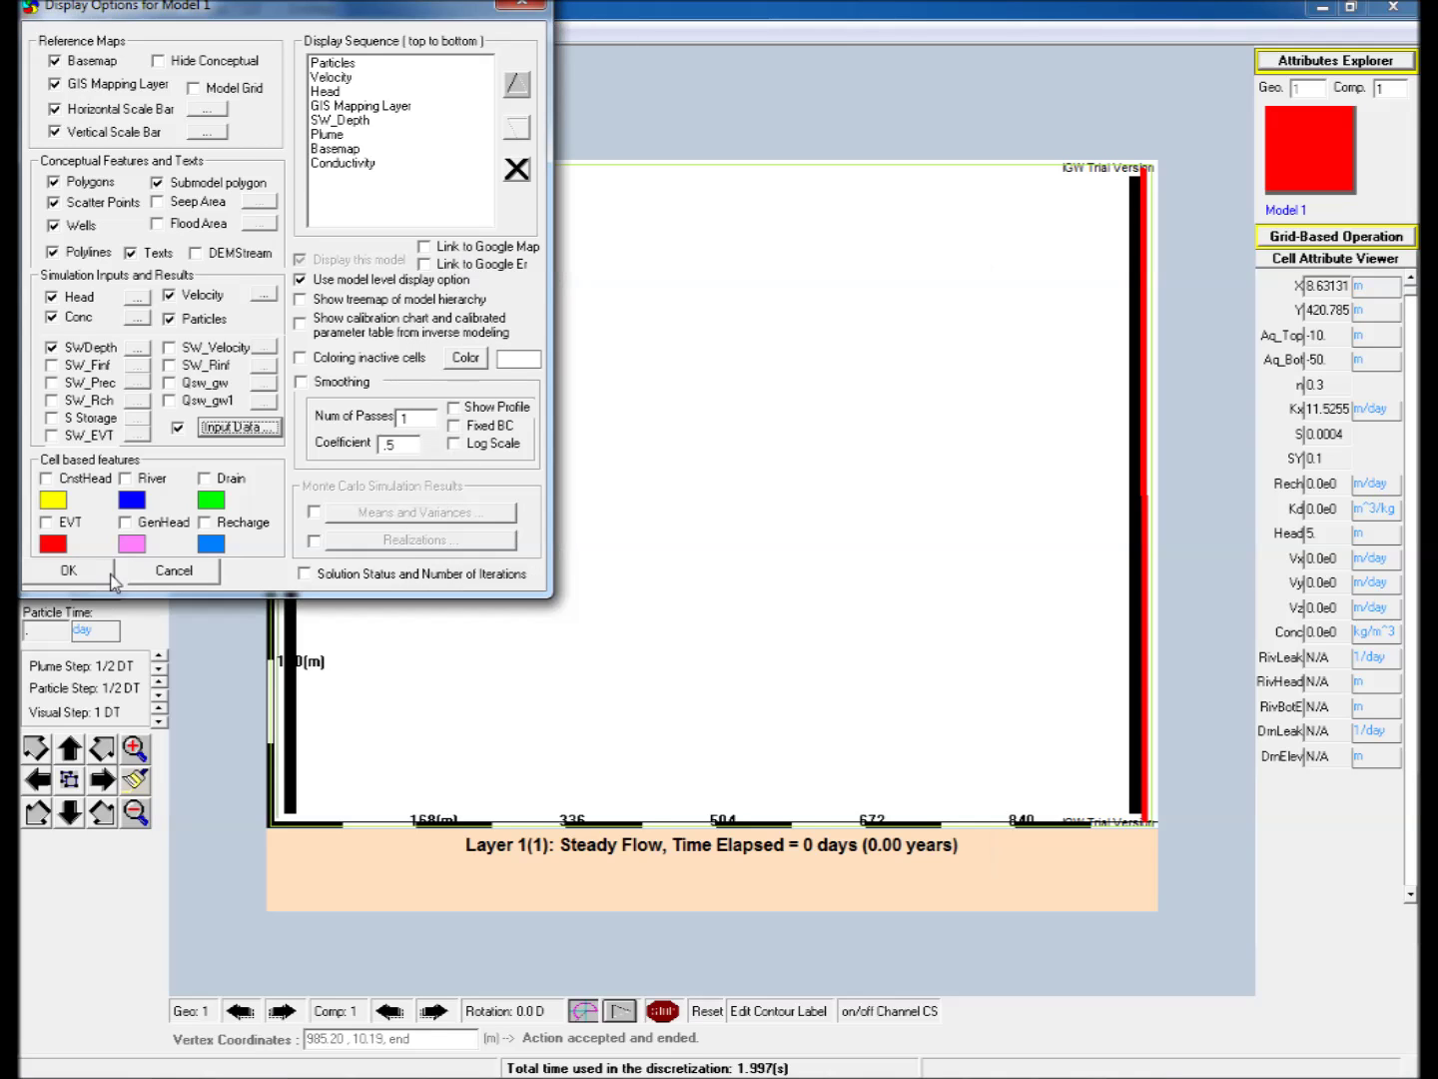
pyautogui.click(69, 571)
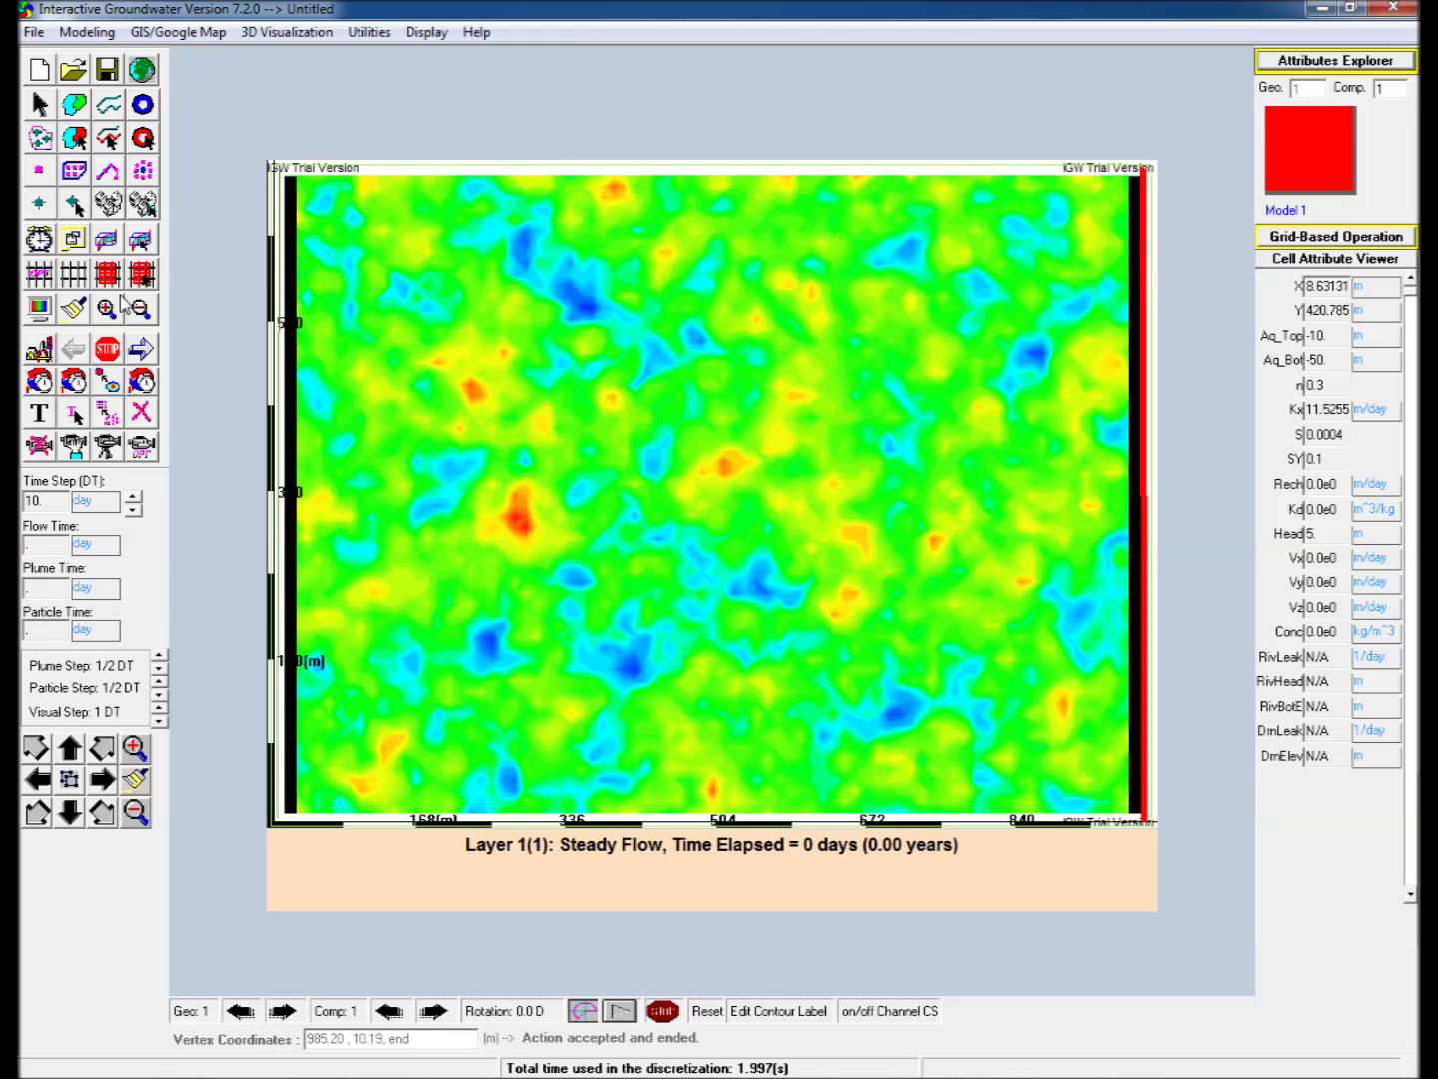
pyautogui.click(140, 348)
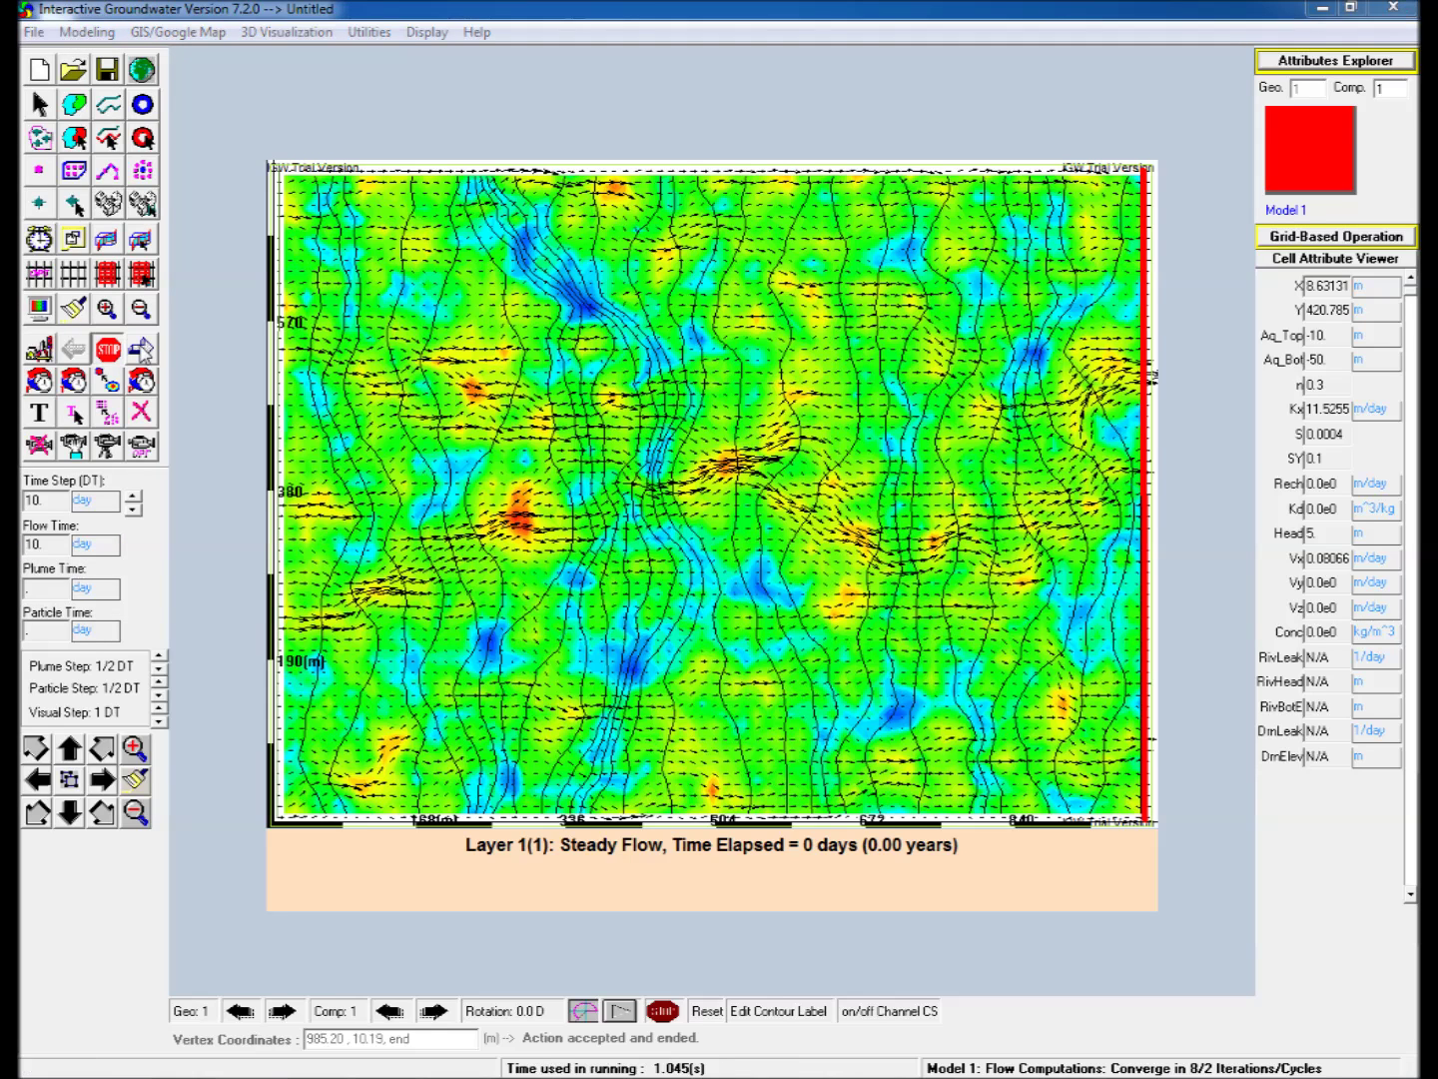
# Draw a rectangular zone about 96 m wide and 100 m high near the middle of the domain's west side
pyautogui.click(75, 103)
pyautogui.click(364, 444)
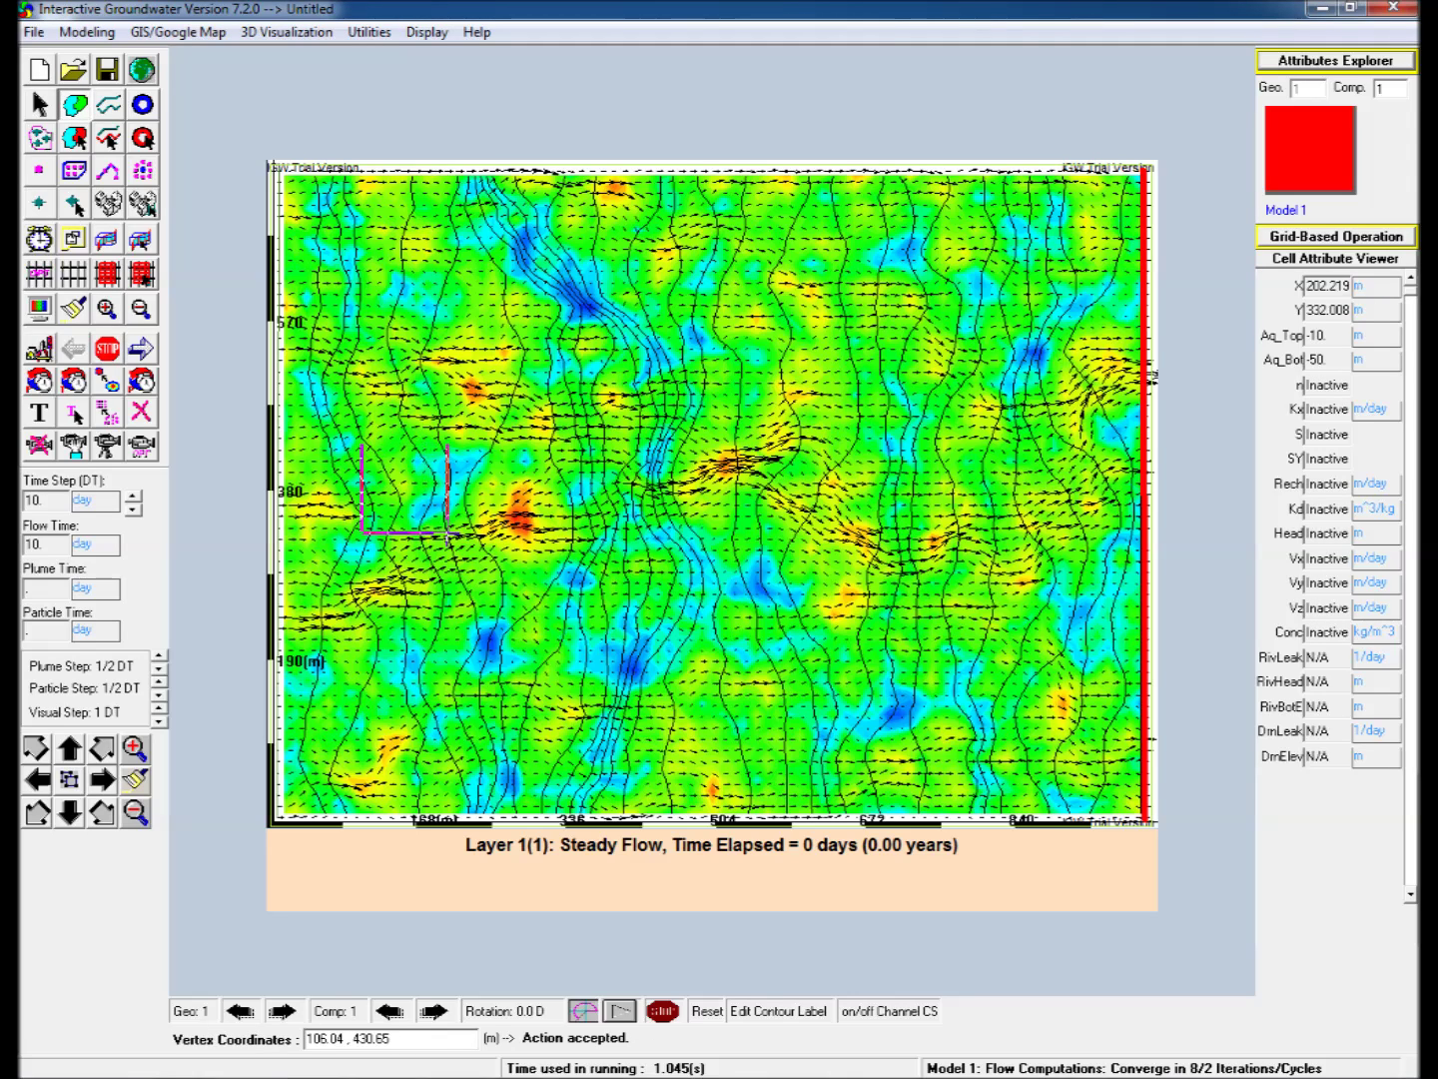
pyautogui.click(446, 534)
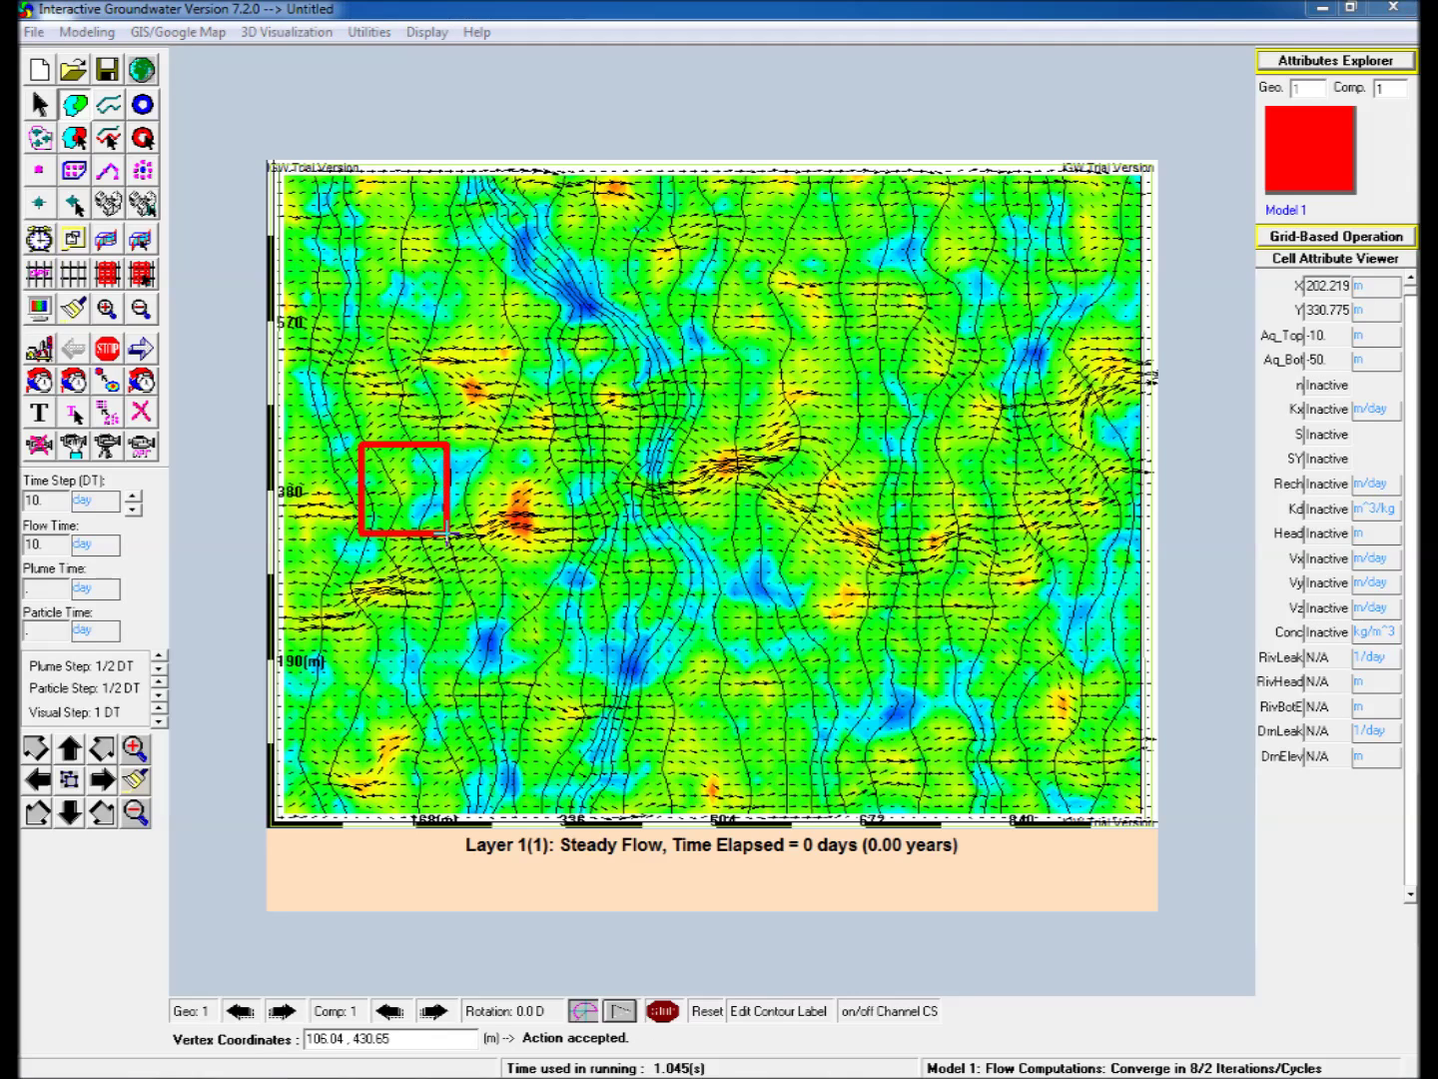
# Assign the small rectangular zone a continuous source concentration of 100 ppm
pyautogui.click(1337, 60)
pyautogui.moveTo(1249, 233); pyautogui.dragTo(764, 183)
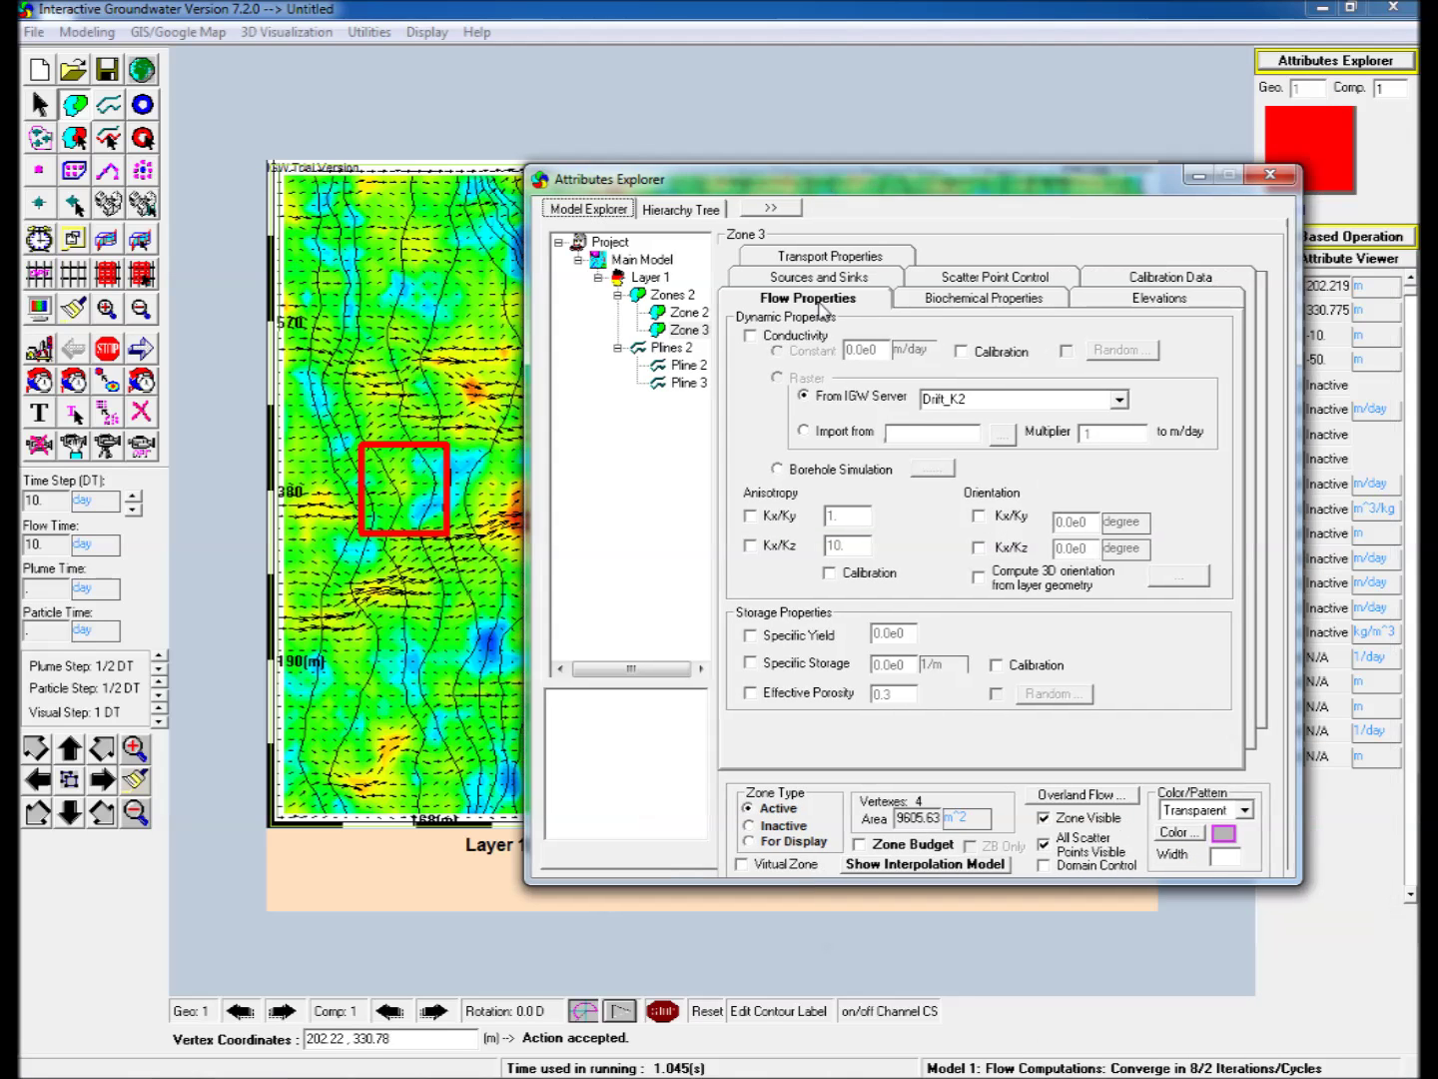
pyautogui.click(818, 281)
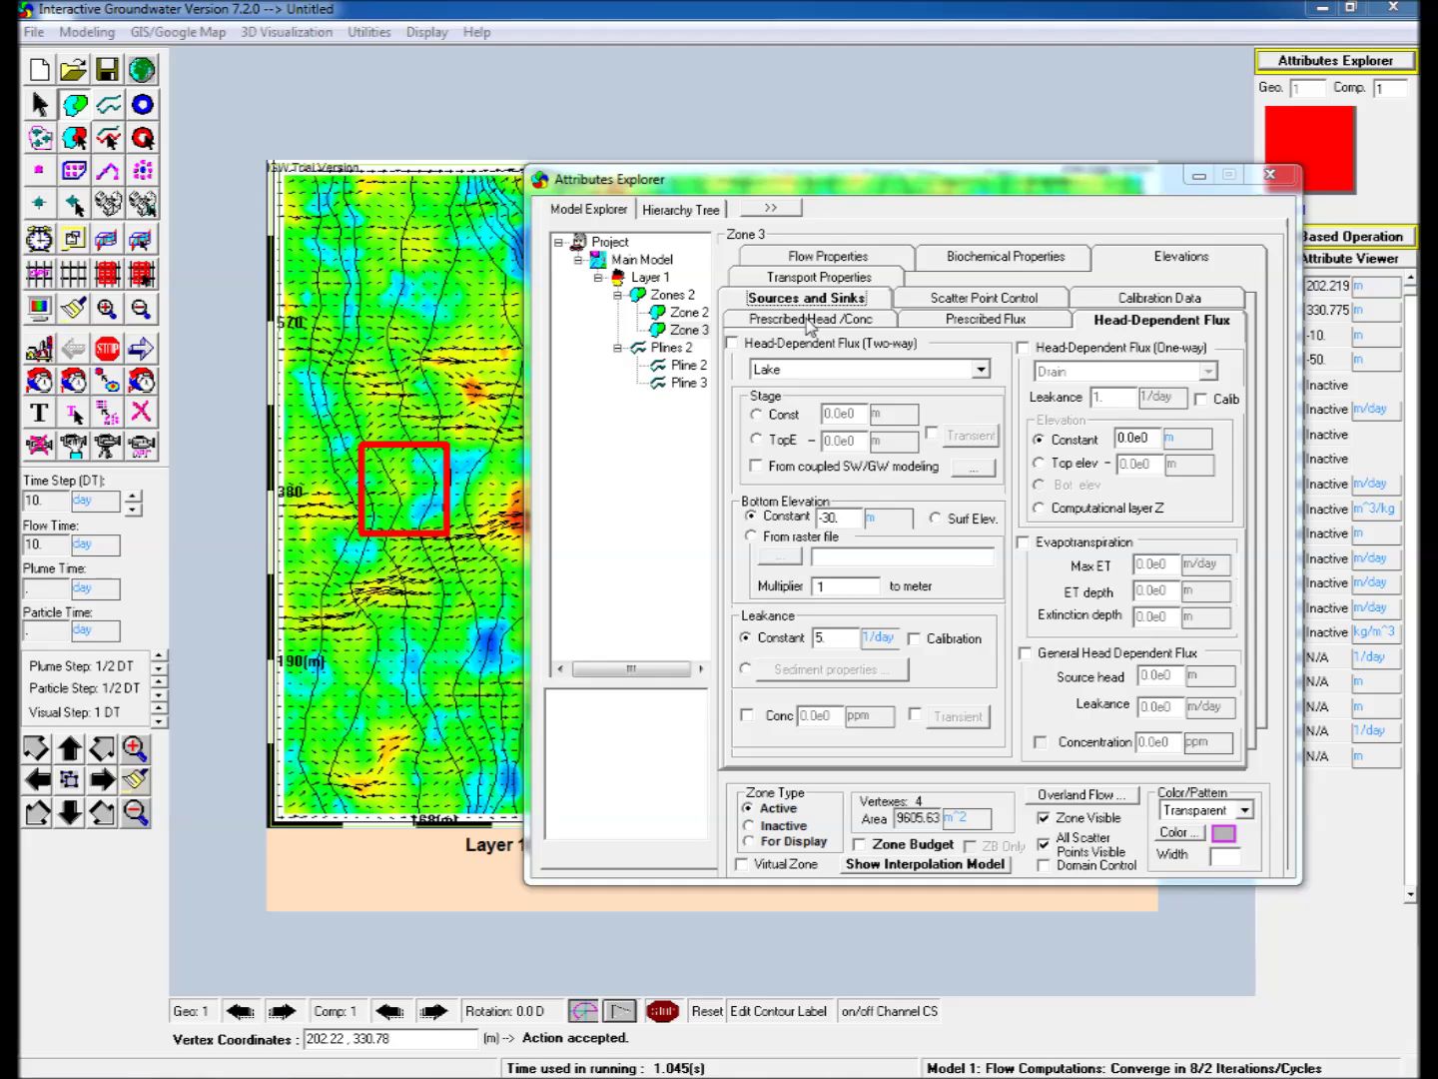
pyautogui.click(807, 322)
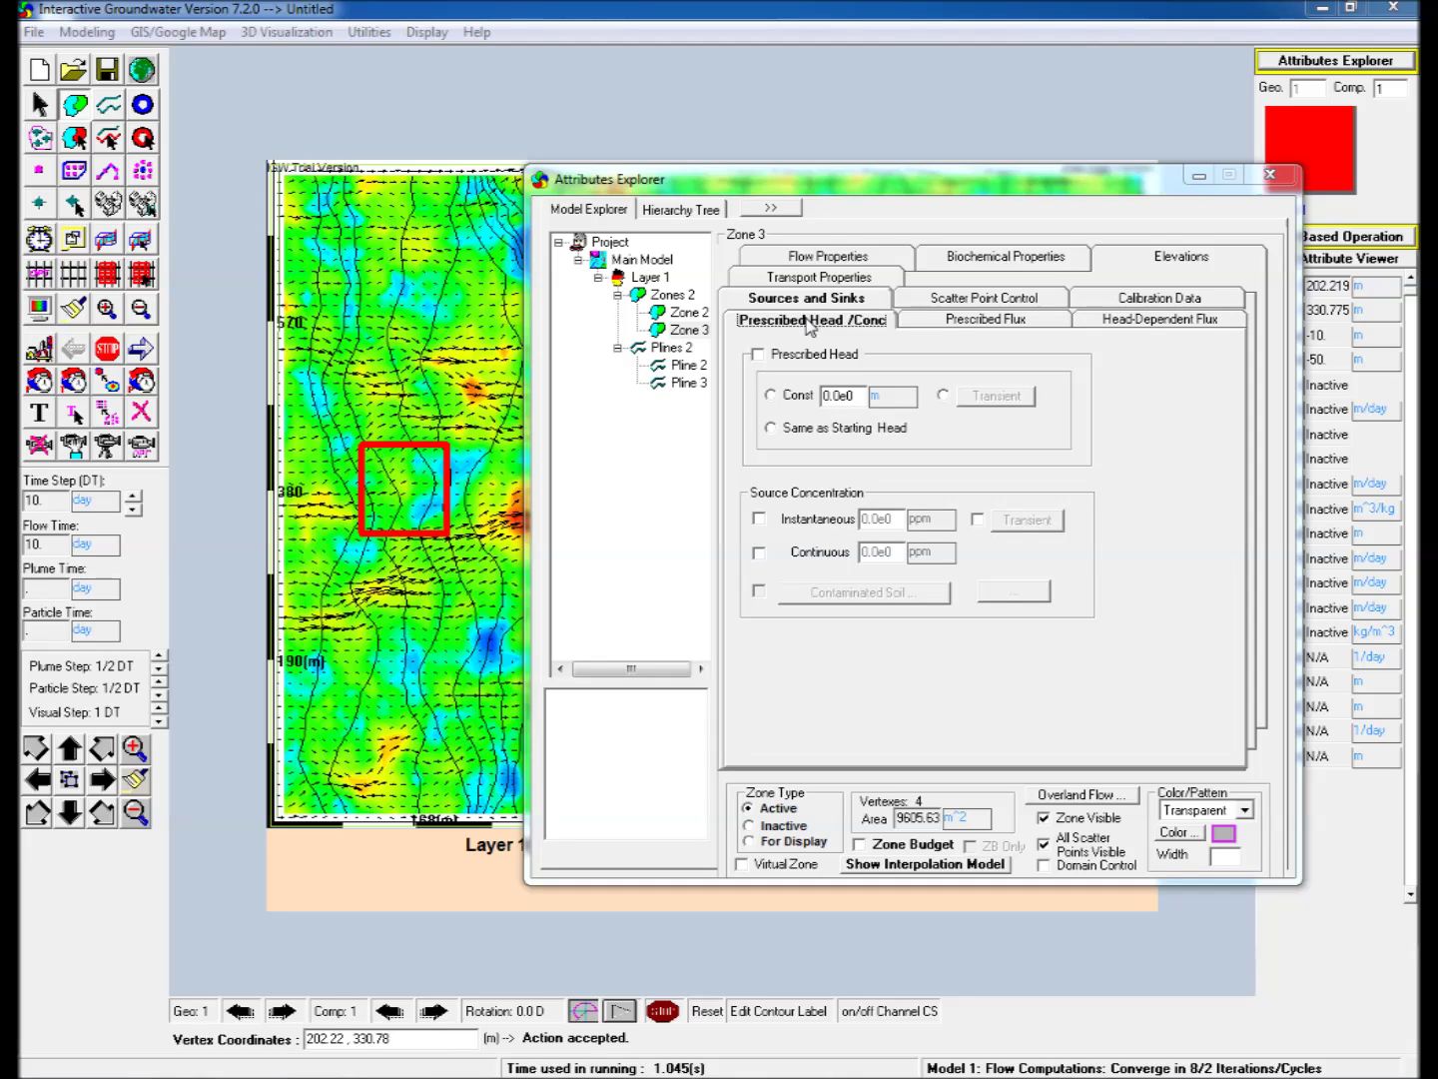
pyautogui.click(759, 552)
pyautogui.press('Tab')
pyautogui.write('100')
pyautogui.click(1270, 174)
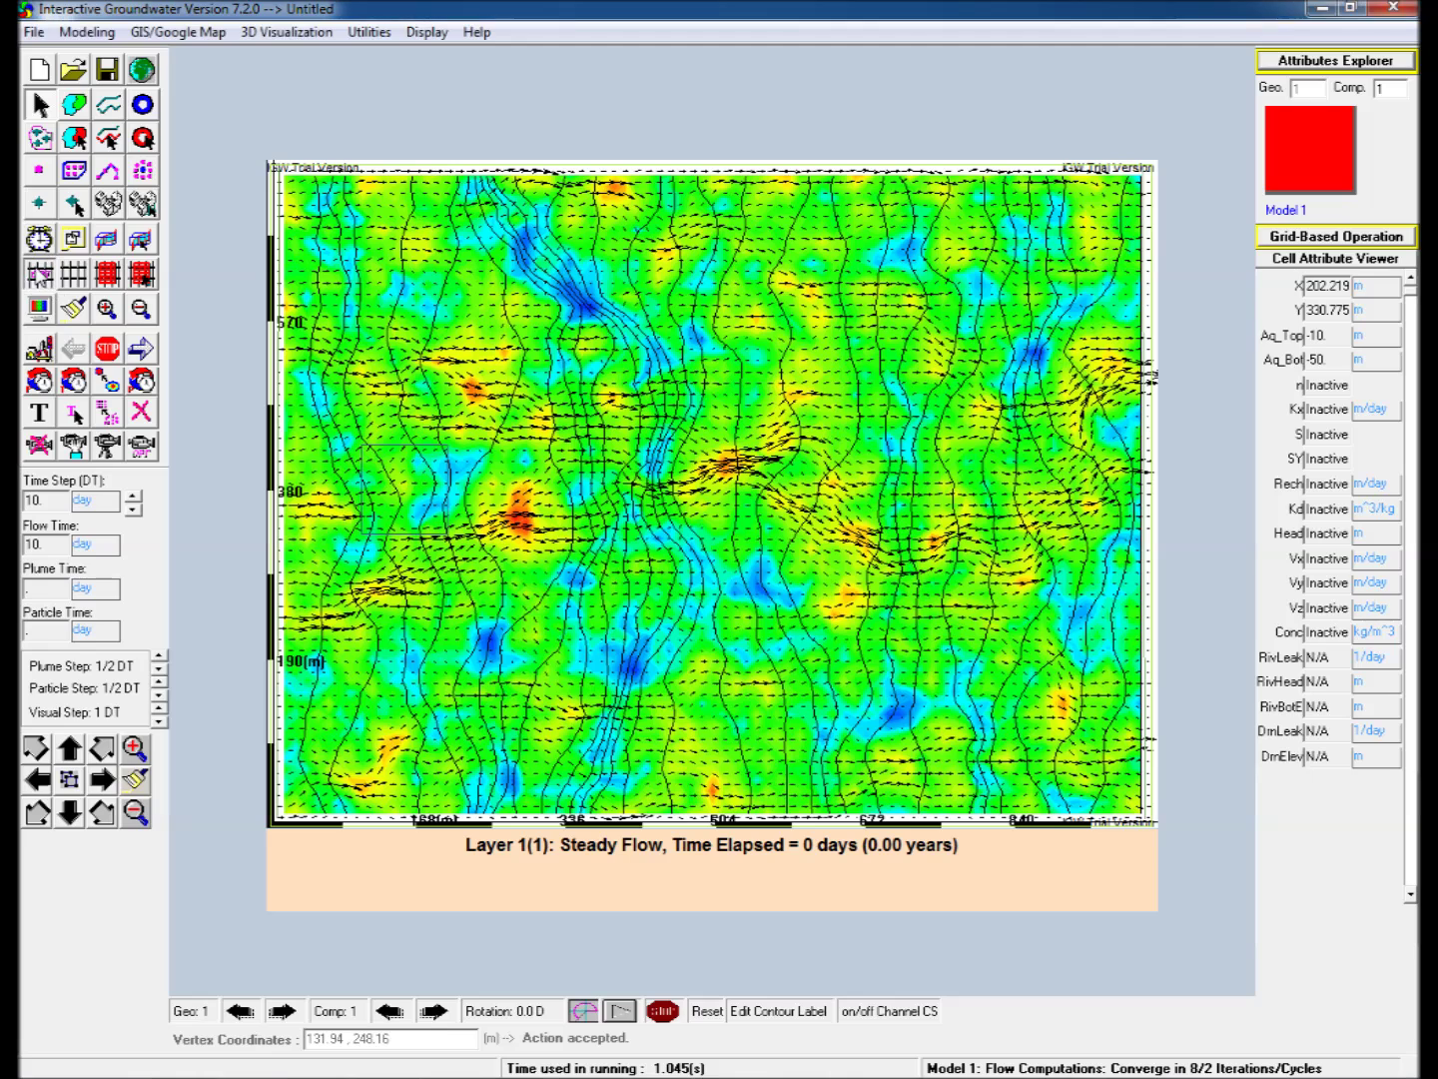
# Discretize the model again with the source zone included, and set the time step to 40 days
pyautogui.click(870, 633)
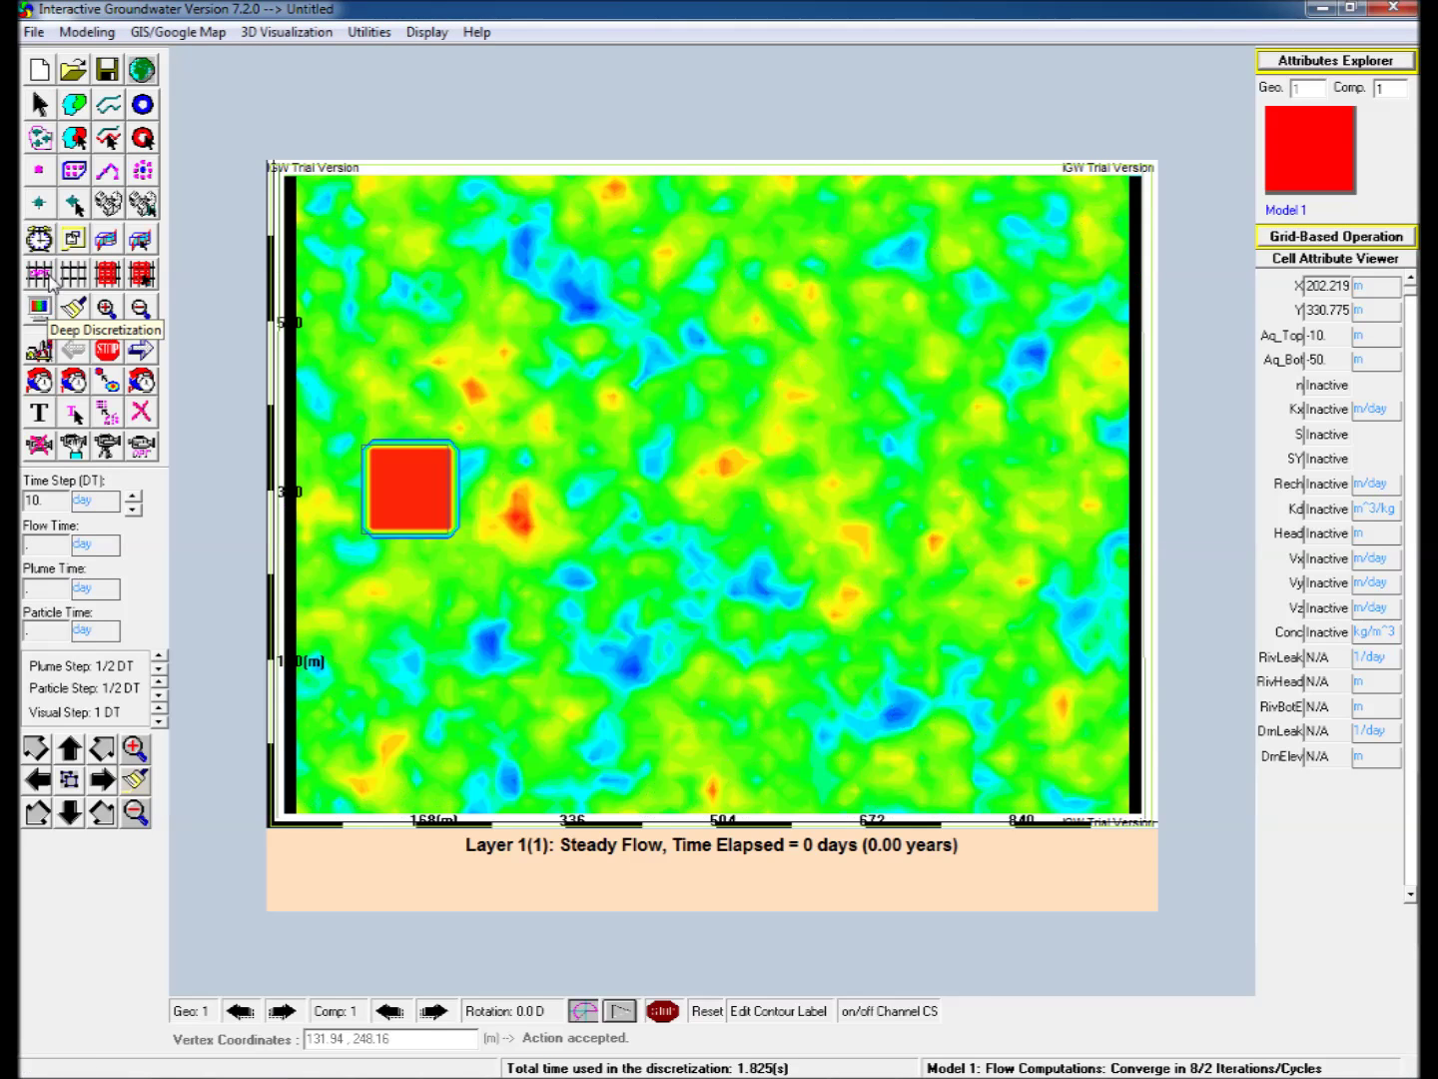
pyautogui.doubleClick(55, 504)
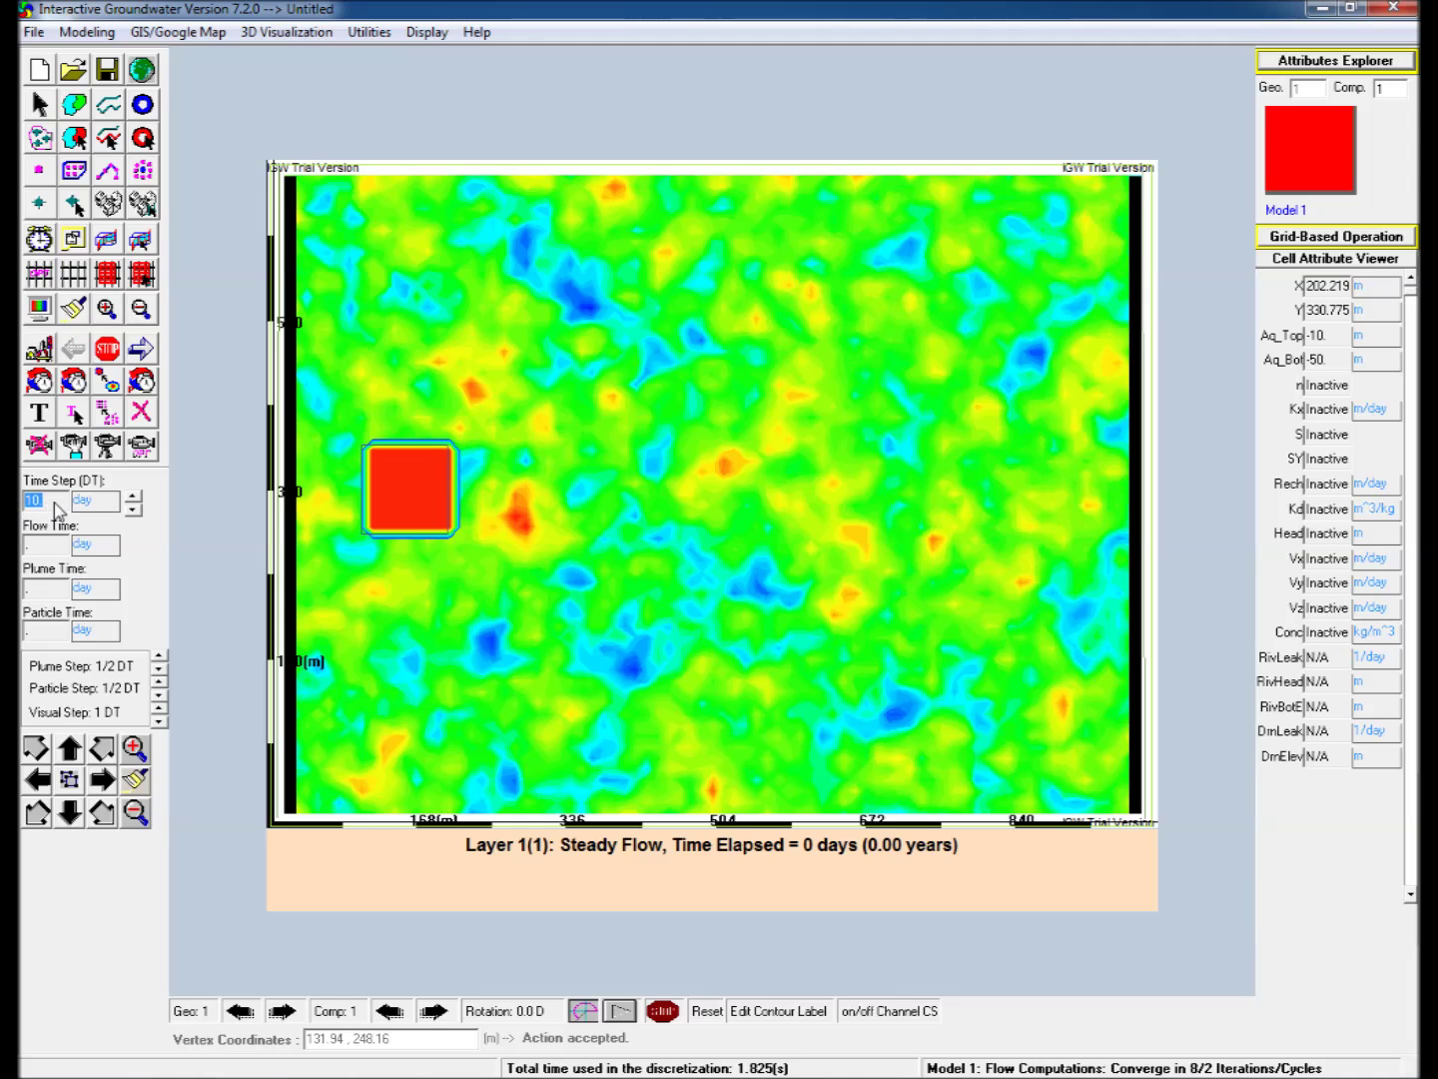
pyautogui.write('40')
pyautogui.press('Return')
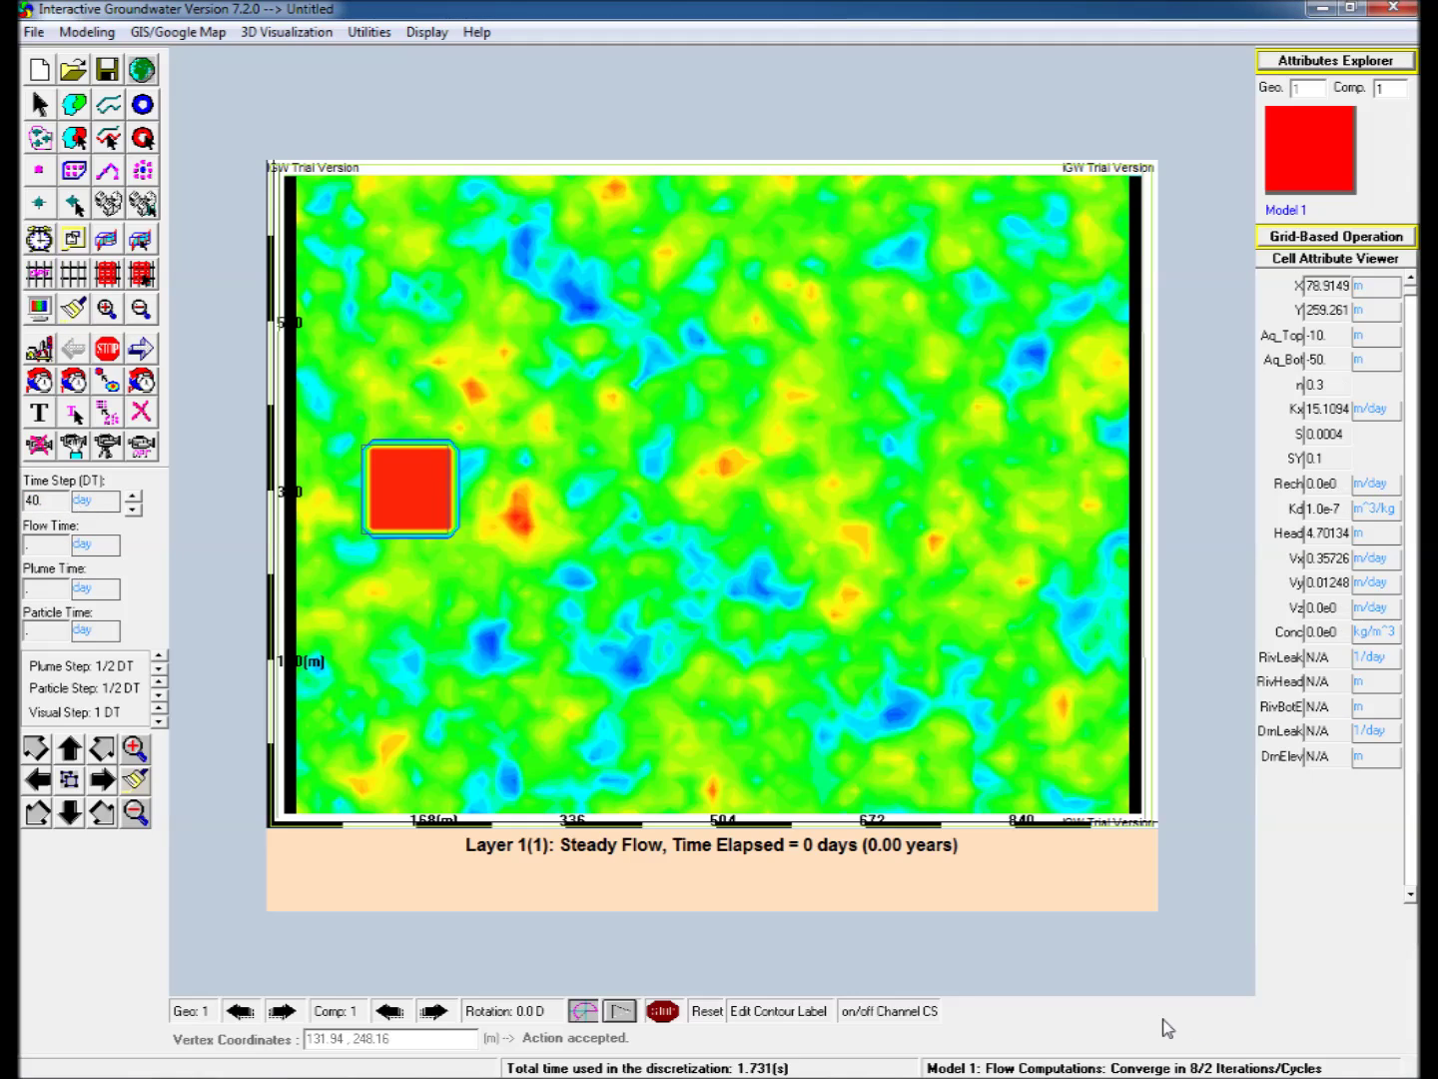
# Set the simulation length to 1000 days, enable stopping controlled by plume time, and run the simulation
pyautogui.click(42, 242)
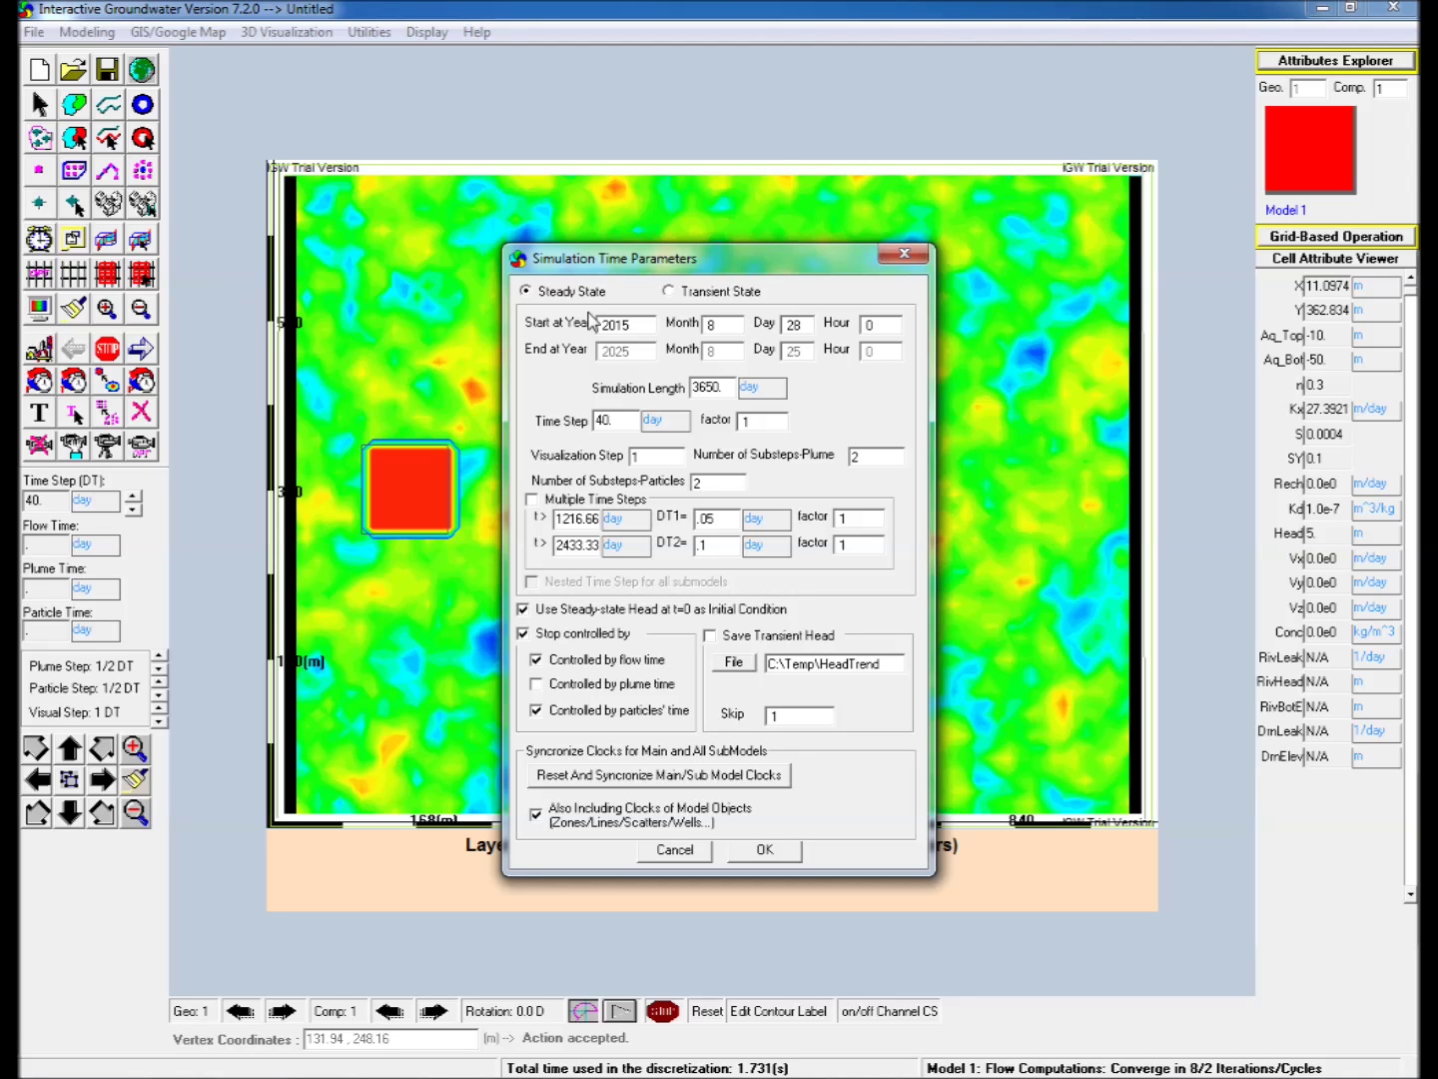
pyautogui.moveTo(723, 386); pyautogui.dragTo(660, 399)
pyautogui.write('1000')
pyautogui.click(581, 688)
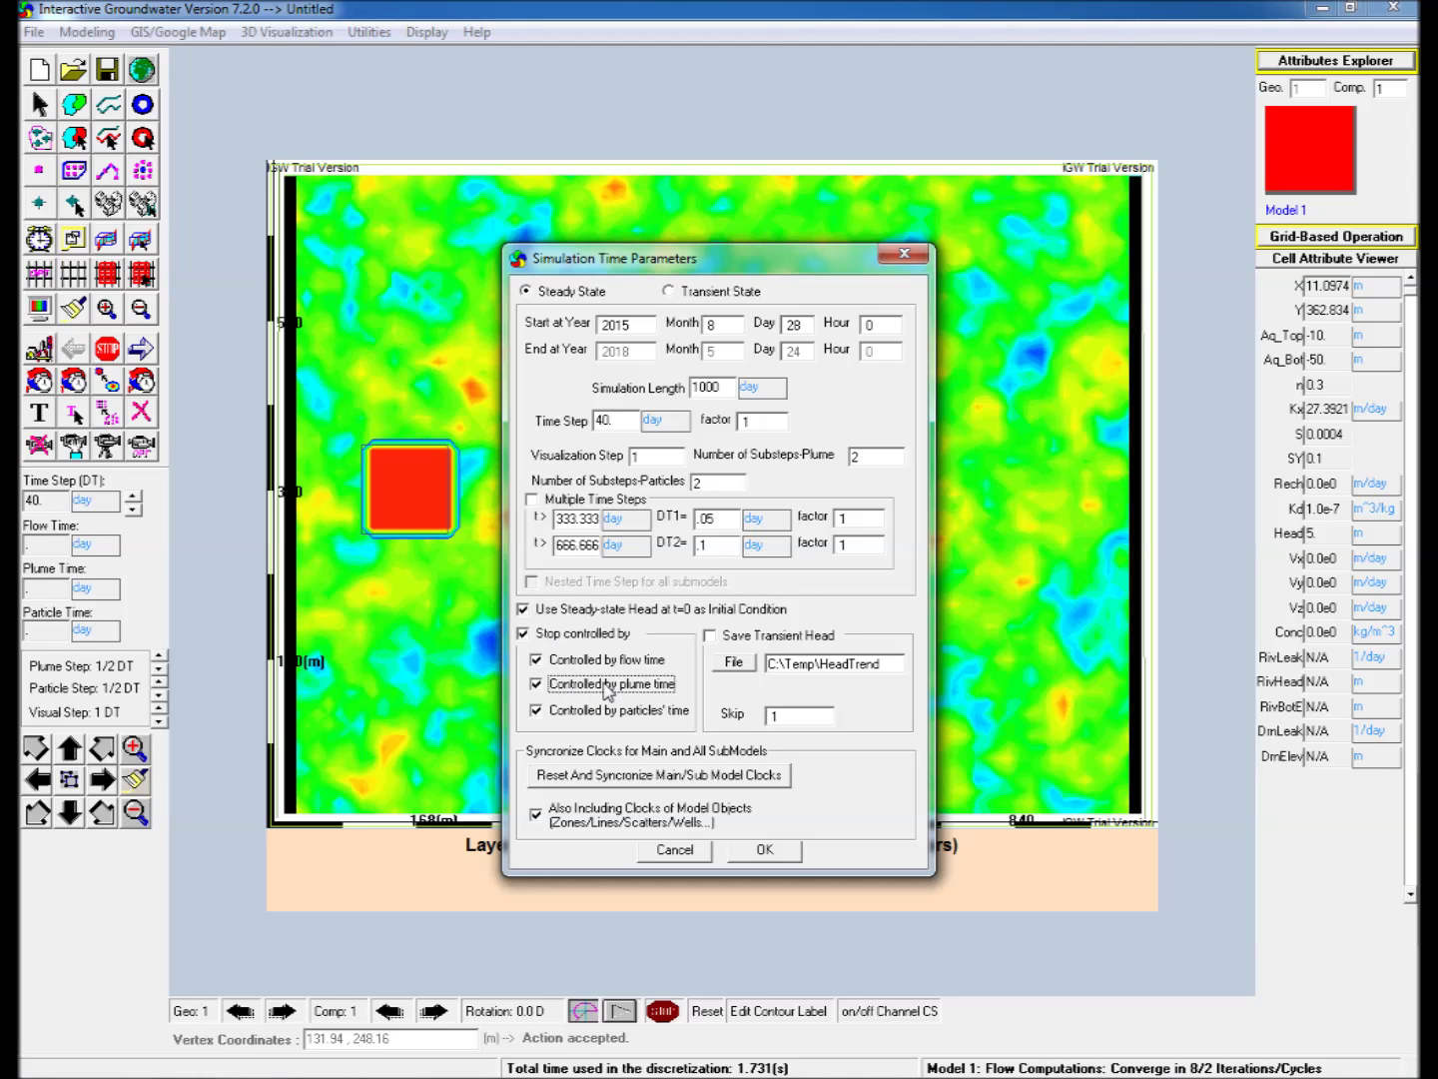
pyautogui.click(775, 855)
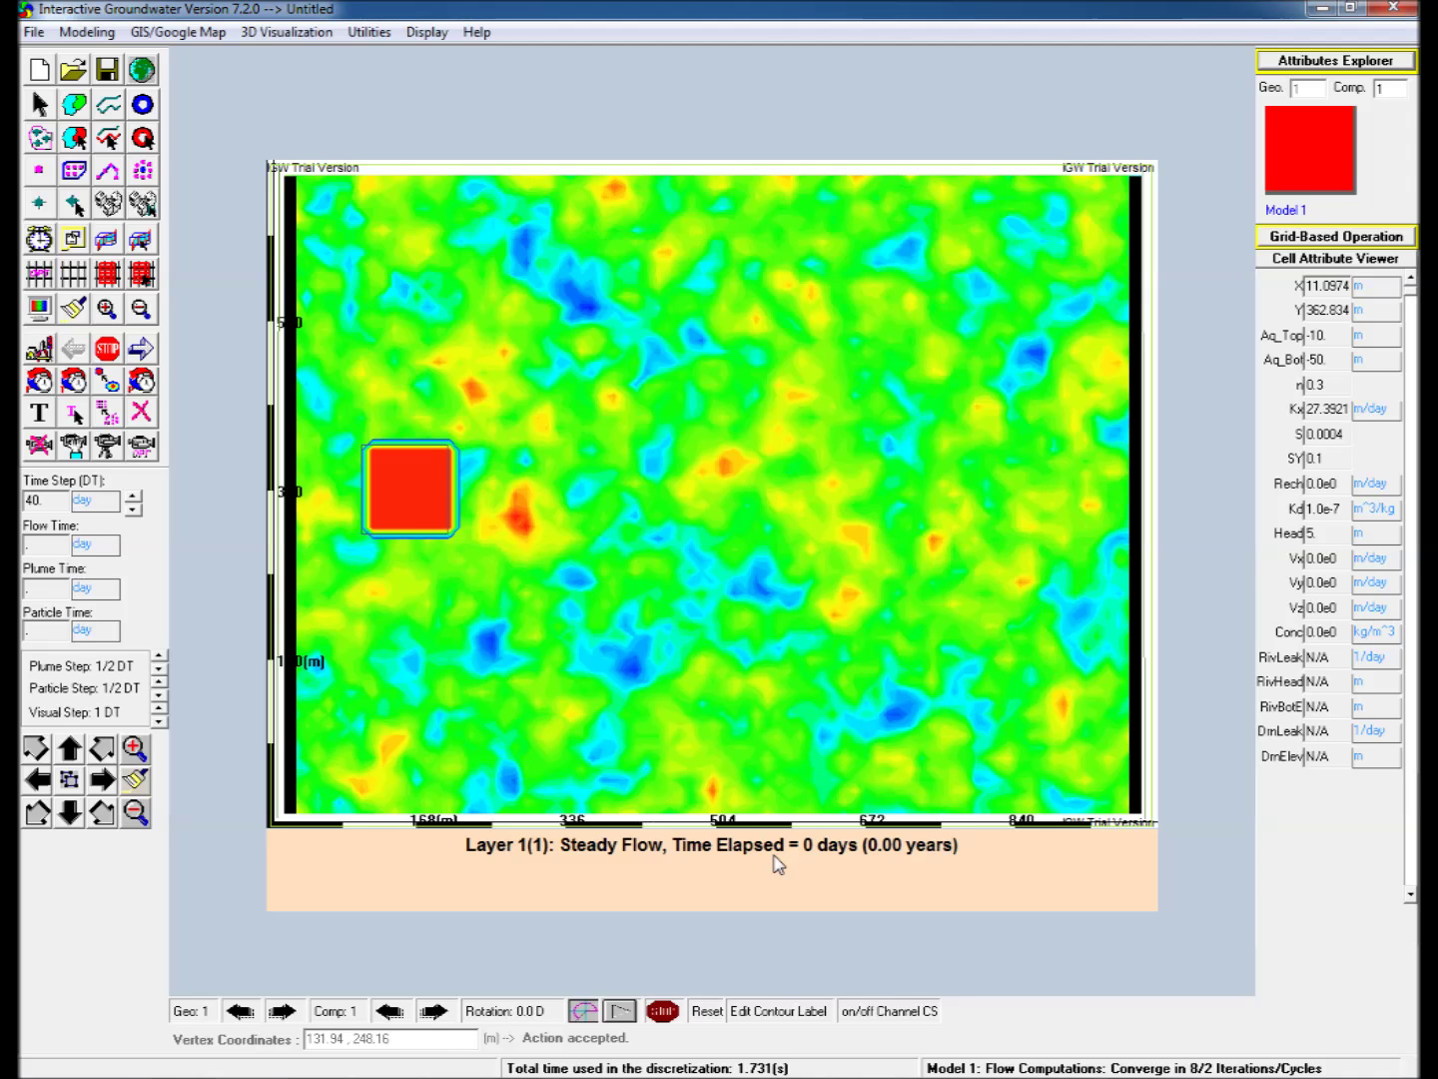
pyautogui.click(141, 349)
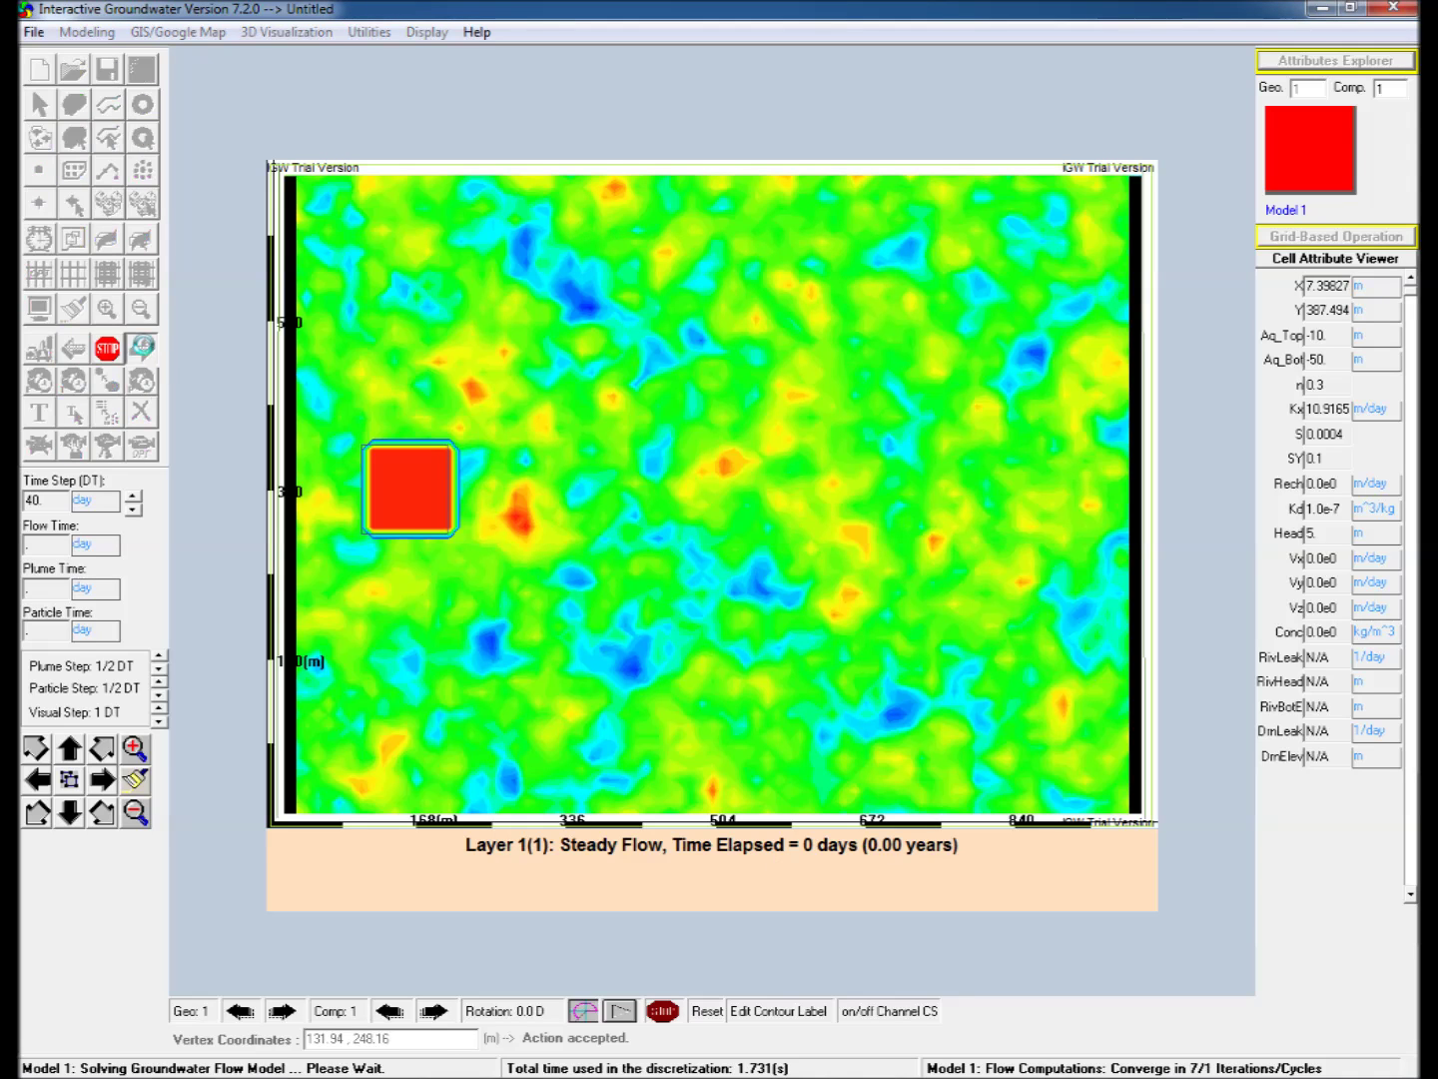